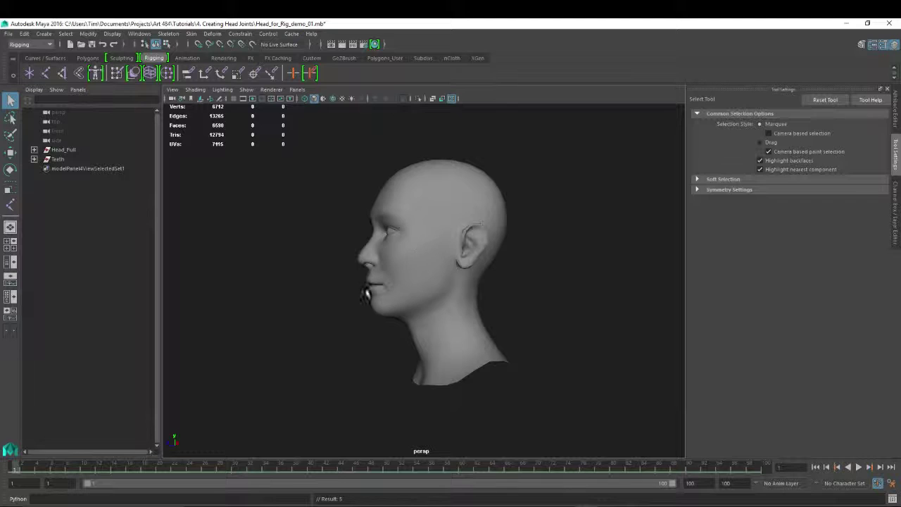
Switch the viewport to the side view and frame the head model in profile
left_click_drag(368, 295, 299, 254, "alt")
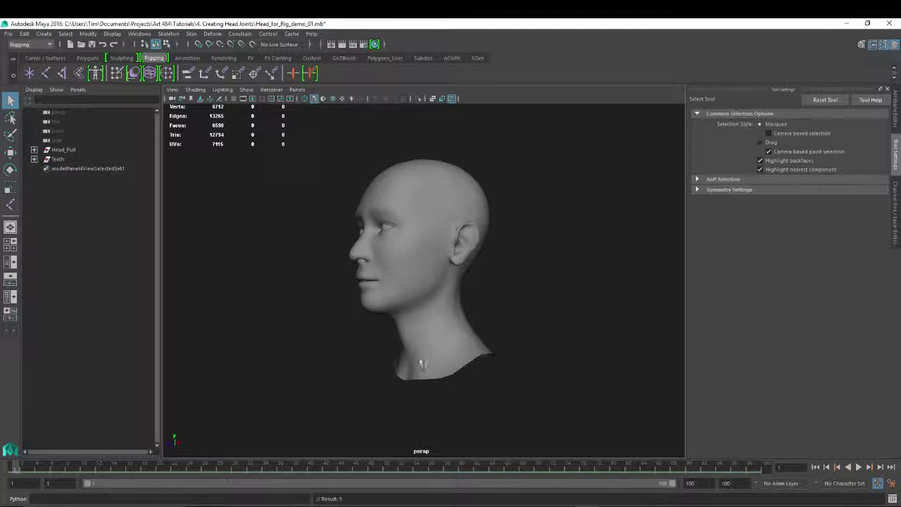
left_click_drag(421, 364, 416, 345, "alt")
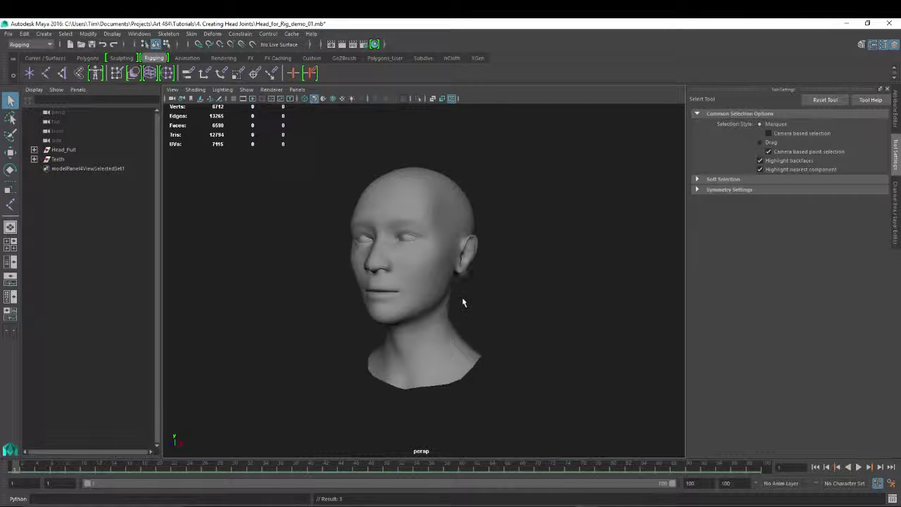
left_click_drag(458, 301, 497, 299, "alt")
key("space")
key("f")
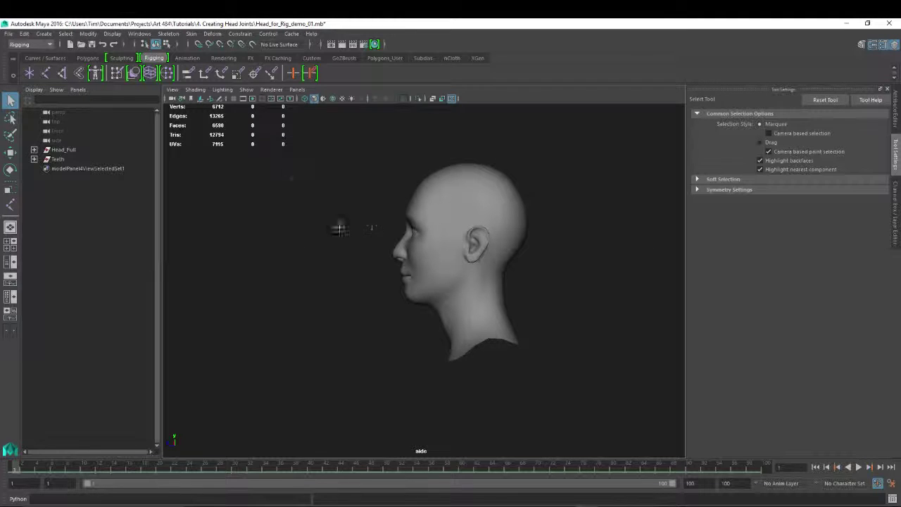
middle_click_drag(340, 228, 199, 209, "alt")
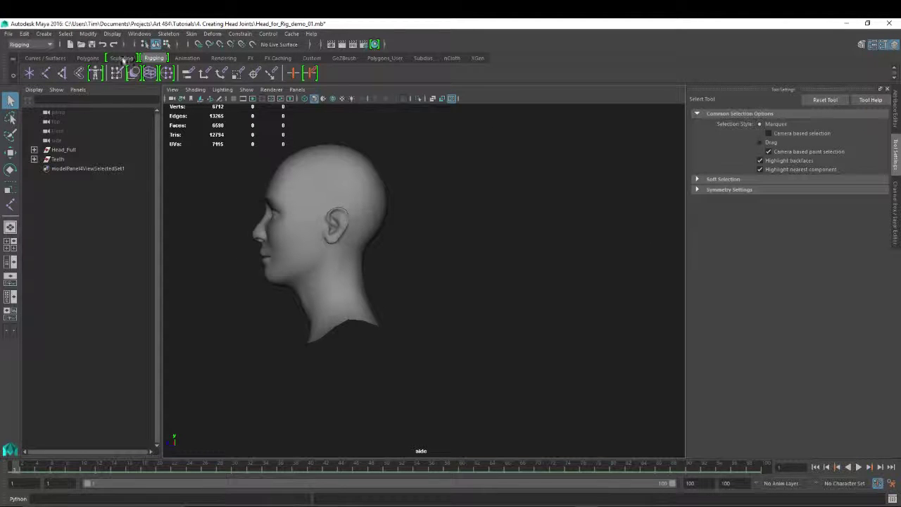
Start a joint chain with Create Joints, showing the model in wireframe and placing the first joint at the base of the neck
left_click(168, 34)
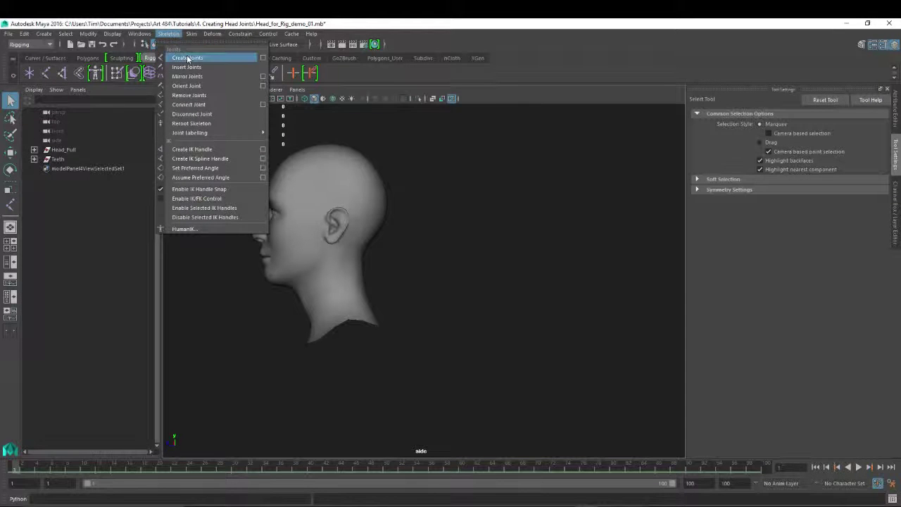
left_click(187, 58)
middle_click_drag(389, 299, 431, 266, "alt")
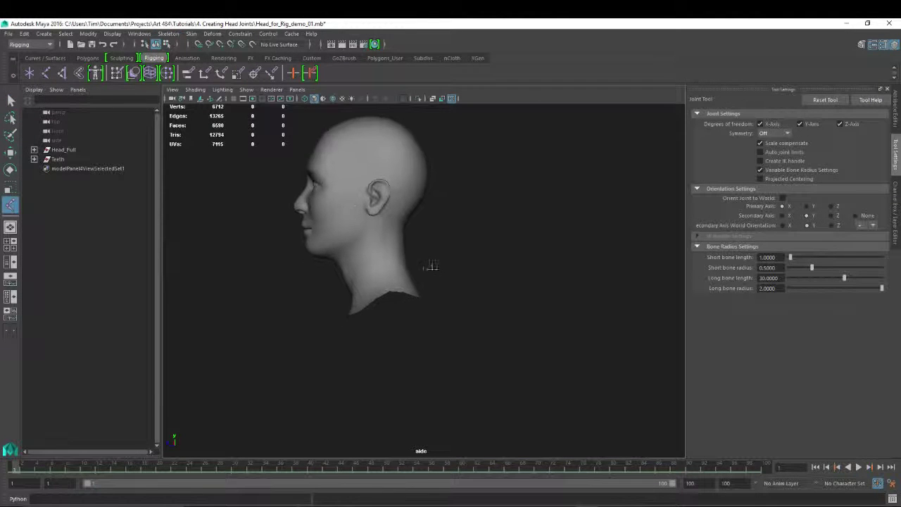
key("4")
scroll(396, 294, "up", 5)
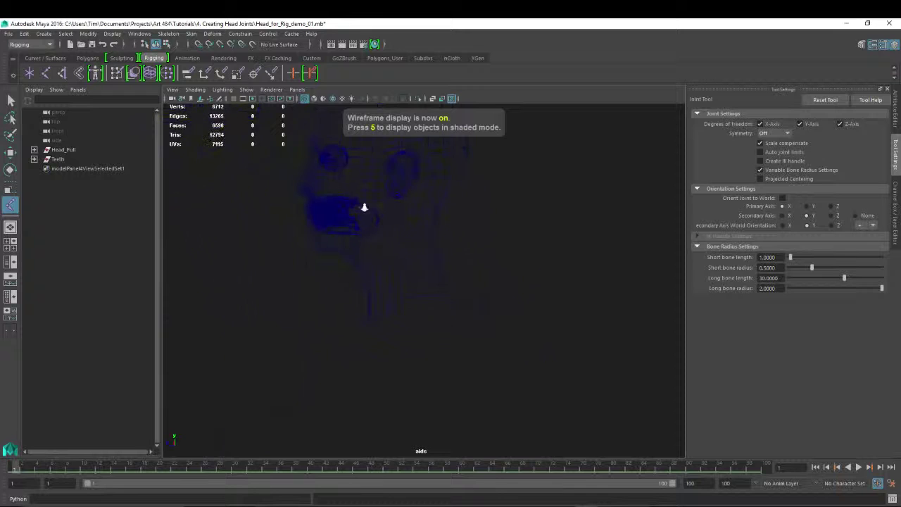
scroll(364, 207, "down", 3)
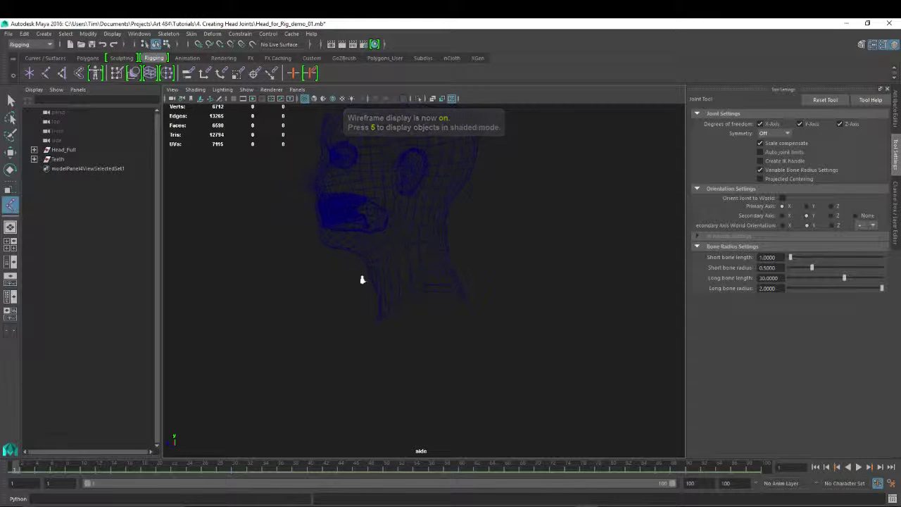
left_click(428, 292)
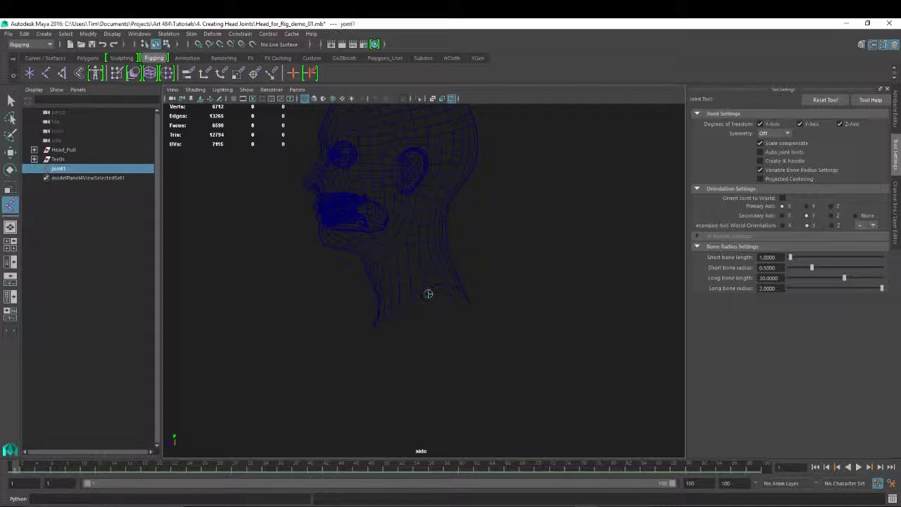
Continue the chain with a joint at the skull base below the ear and one straight above it over the top of the head
middle_click_drag(426, 293, 494, 211, "alt")
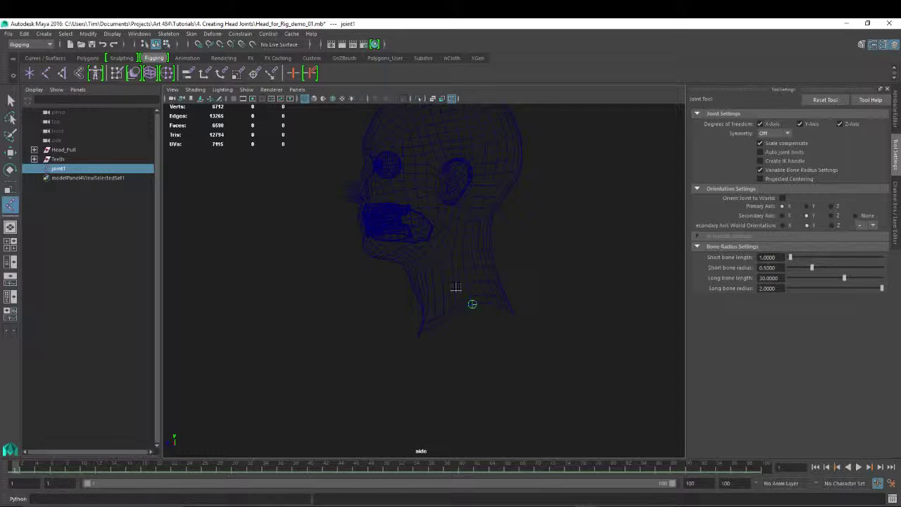
middle_click_drag(513, 242, 505, 276, "alt")
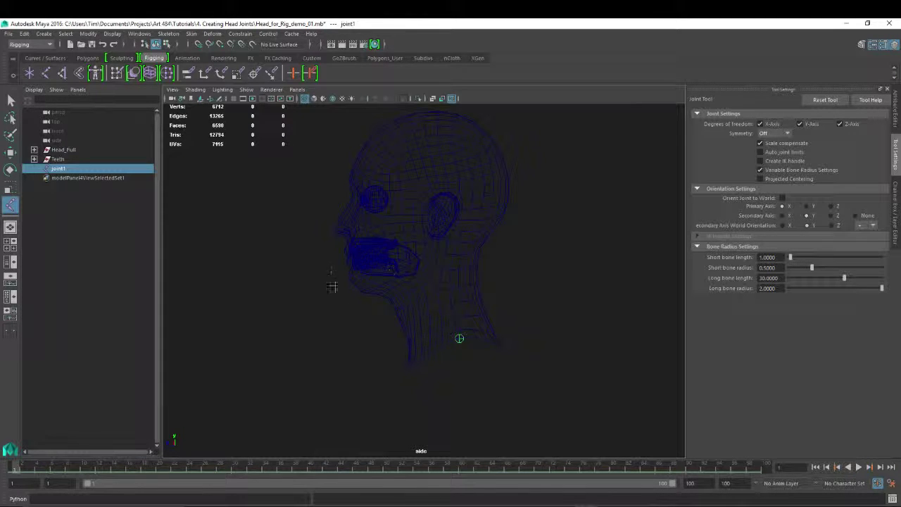
left_click(435, 273)
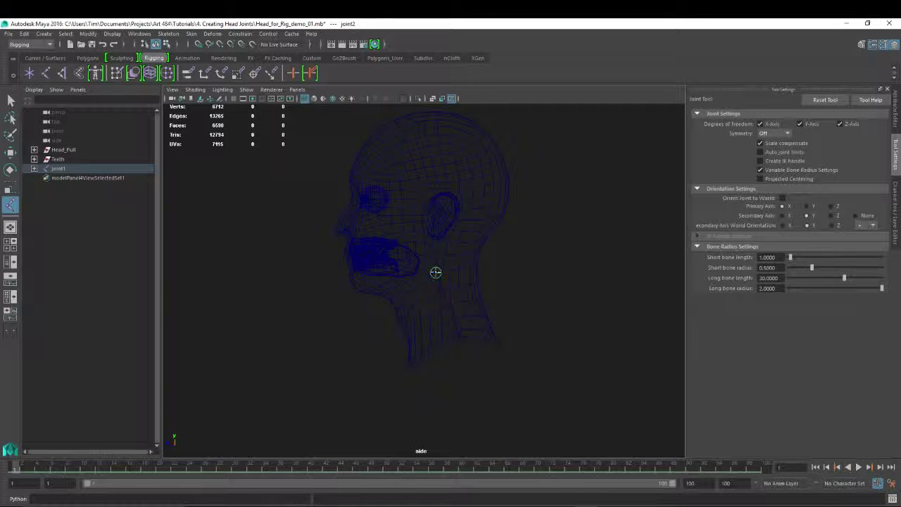
left_click(429, 109, "shift")
left_click_drag(434, 109, 435, 103, "shift")
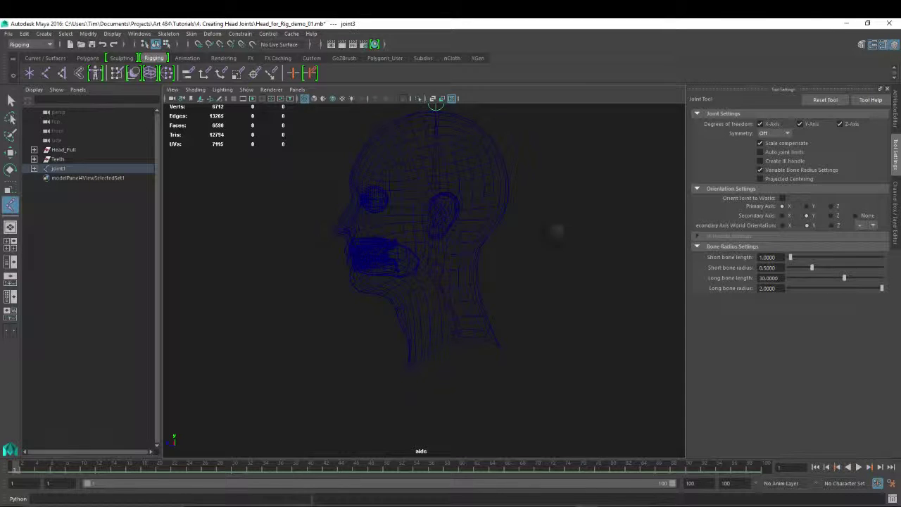
middle_click_drag(557, 229, 563, 254, "alt")
key("q")
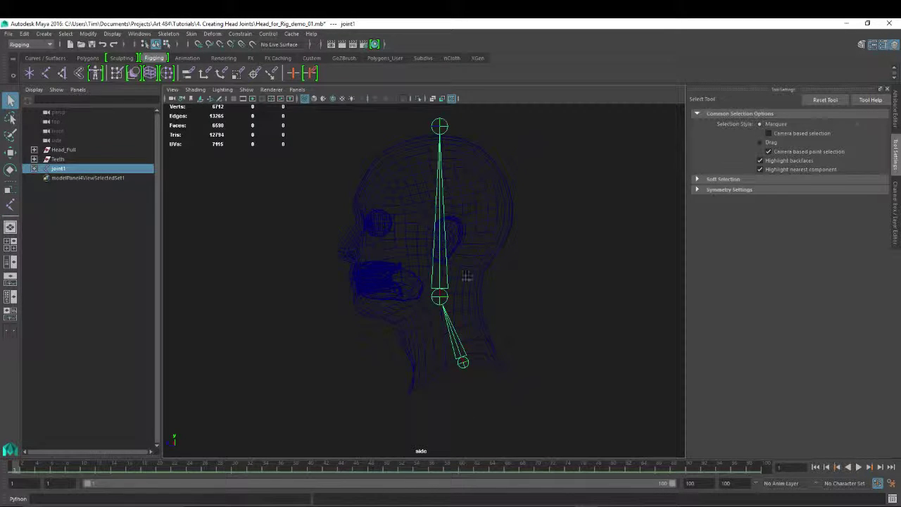
Branch a jaw chain from the skull-base joint in shaded display, with a joint at the jaw hinge and an end joint at the chin
key("y")
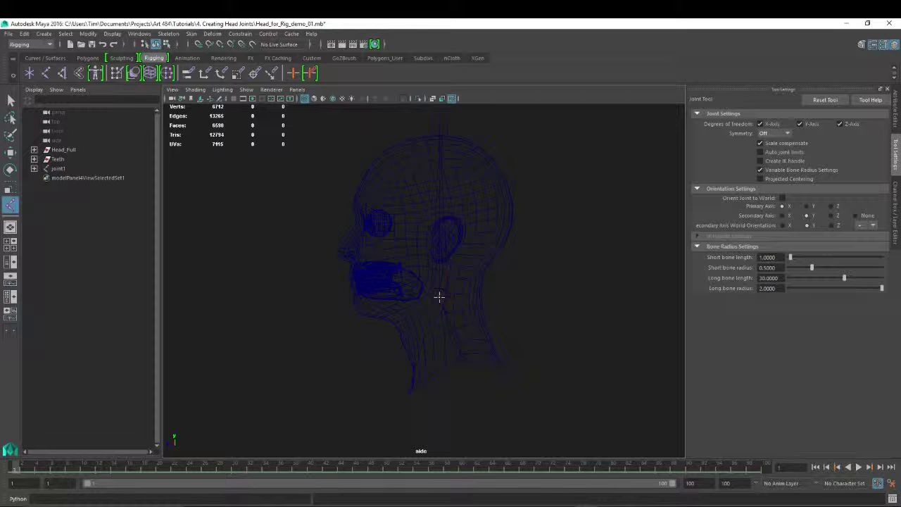
left_click(439, 296)
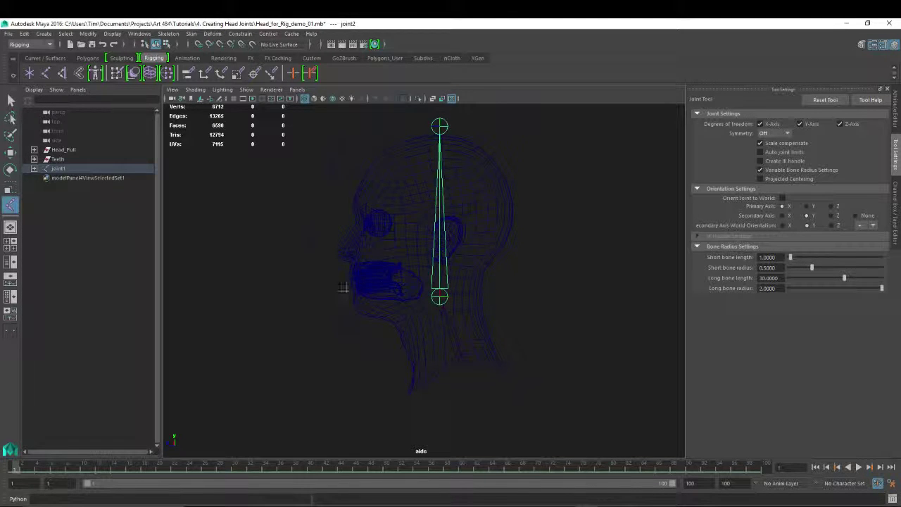
right_click_drag(344, 287, 428, 325, "alt")
middle_click_drag(428, 325, 454, 276, "alt")
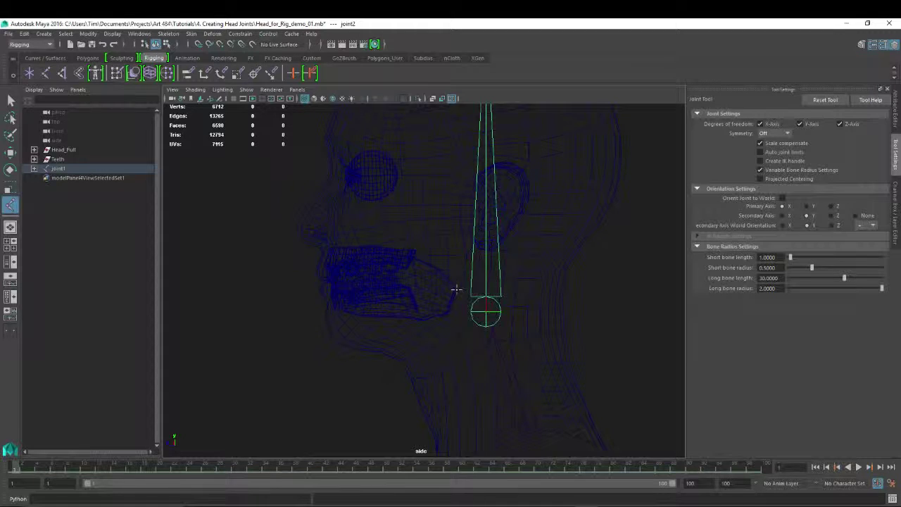
key("5")
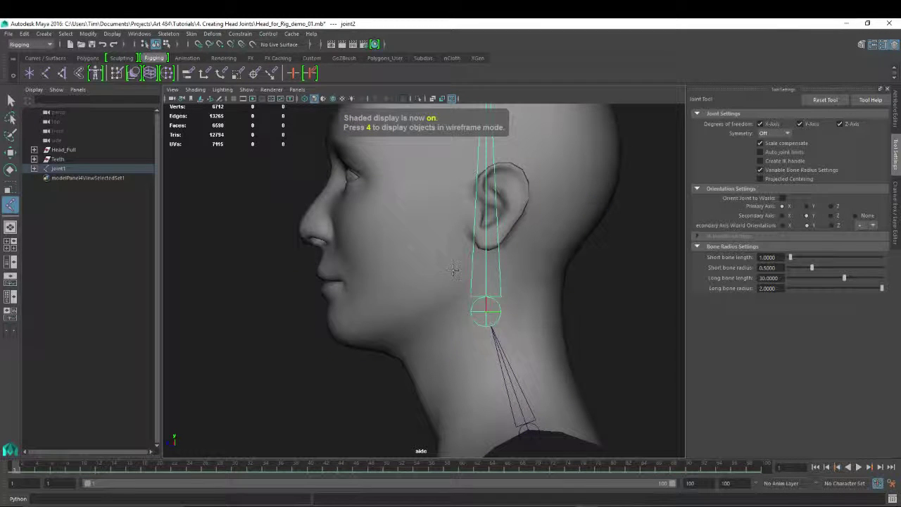
left_click_drag(454, 270, 449, 271)
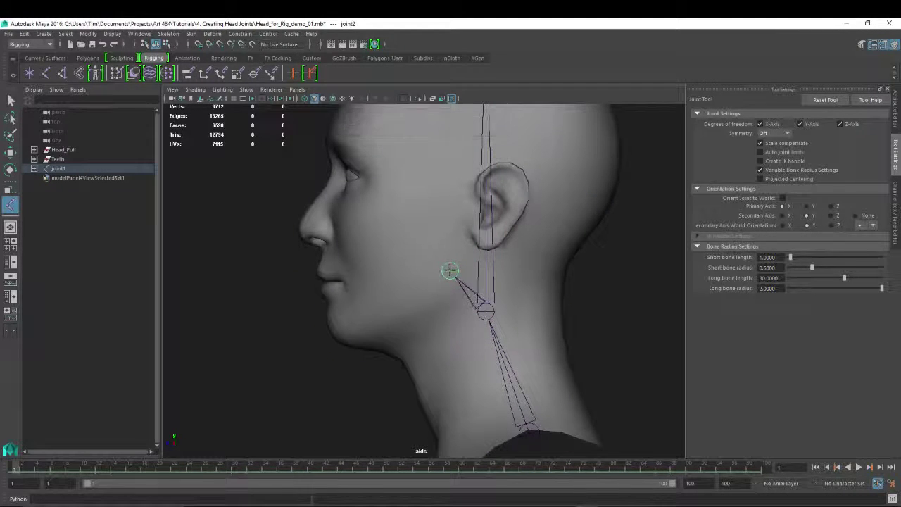
left_click(321, 323)
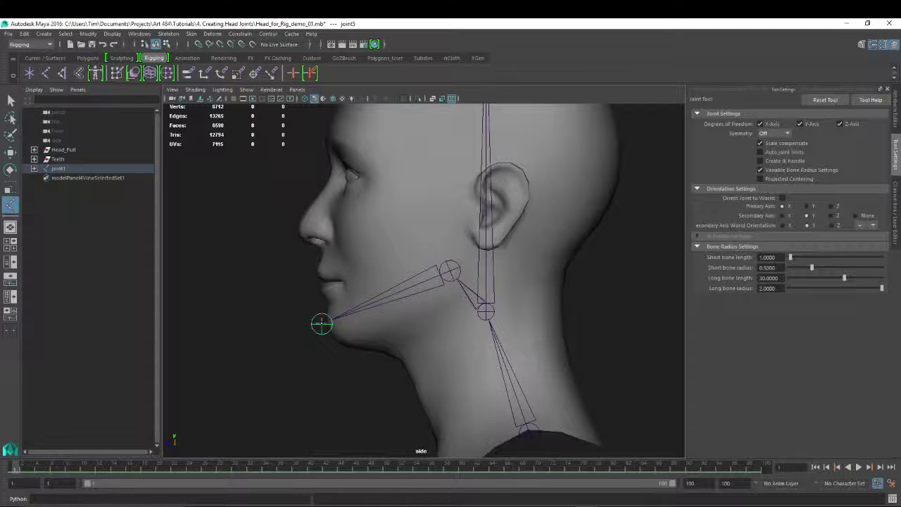
key("Return")
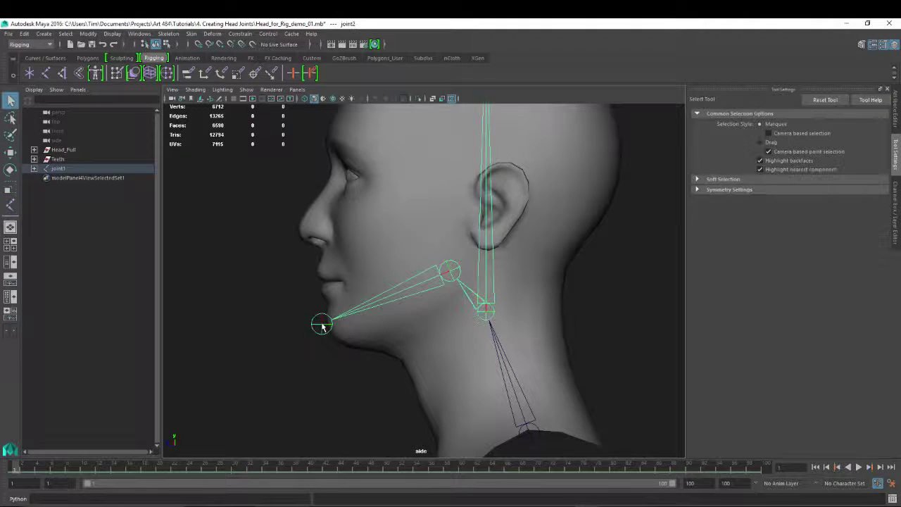
Expand the whole joint hierarchy and rename the root joint as J_Neck
left_click(34, 169)
left_click(43, 177)
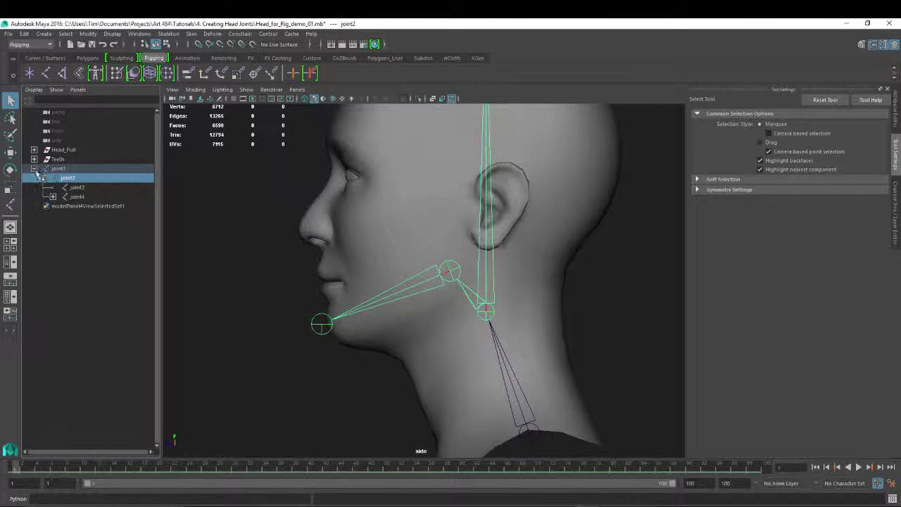
left_click(53, 196)
left_click(60, 168)
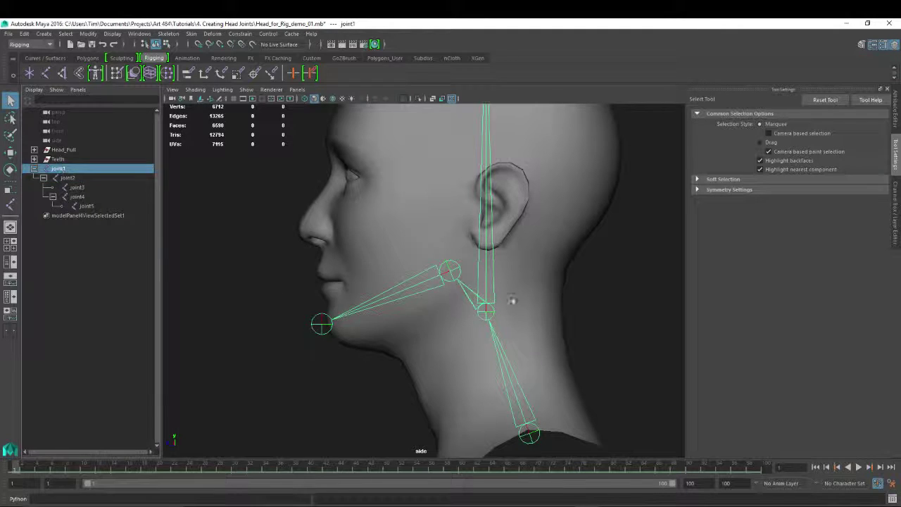
scroll(511, 303, "down", 5)
middle_click_drag(365, 310, 395, 298, "alt")
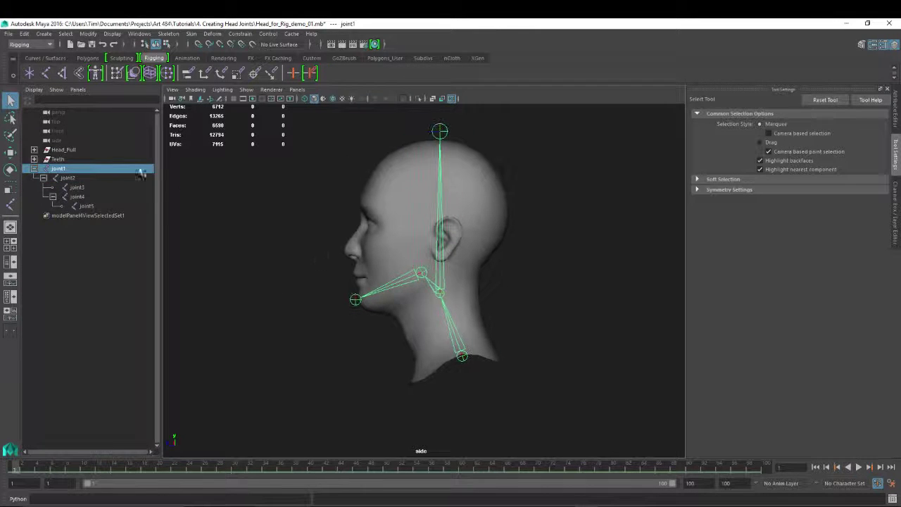
double_click(64, 170)
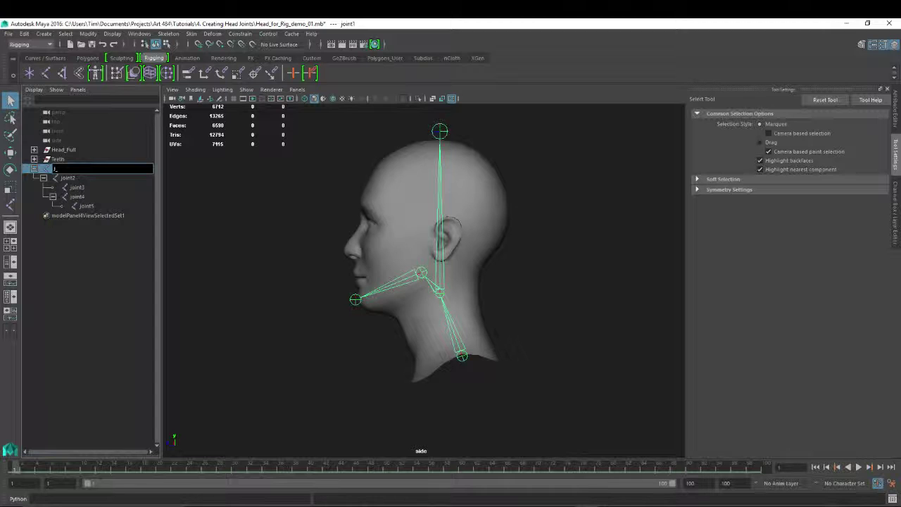
type("J_Neck")
key("Return")
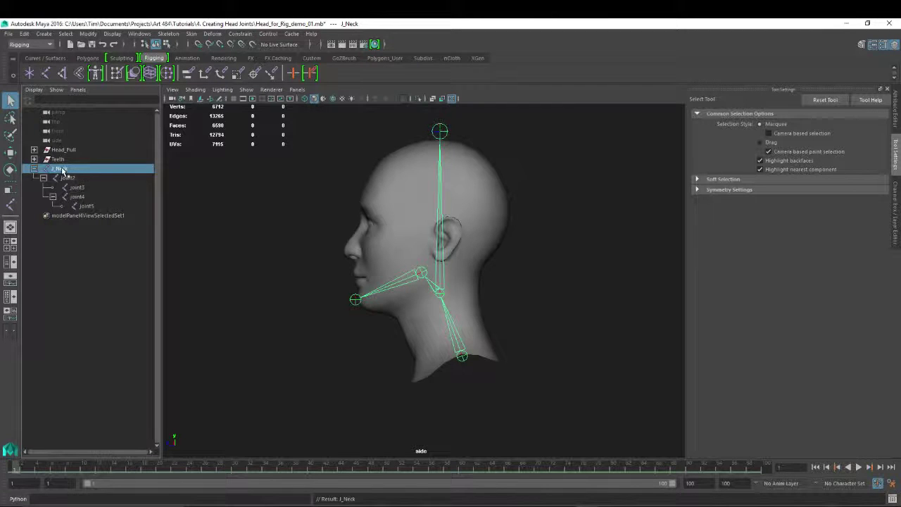
Rename the skull-base joint directly under the neck joint as J_Head
double_click(67, 177)
type("H")
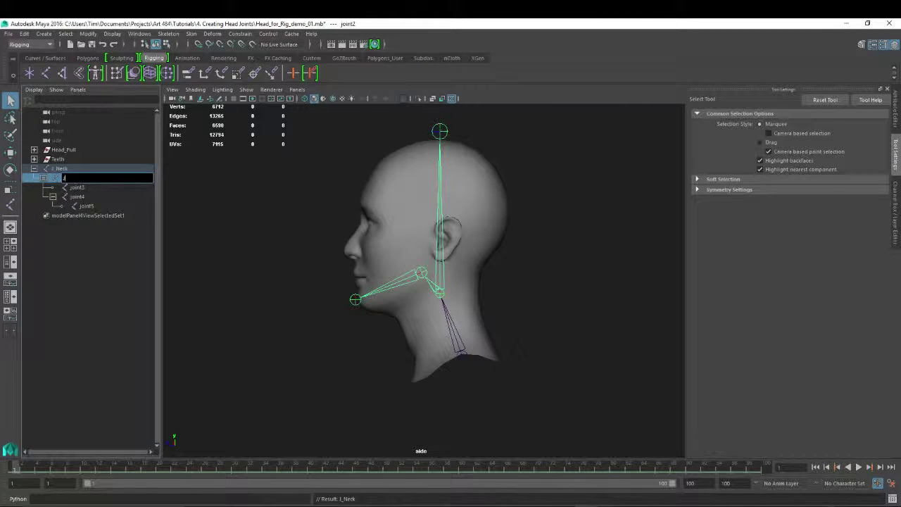
type("ead")
key("Return")
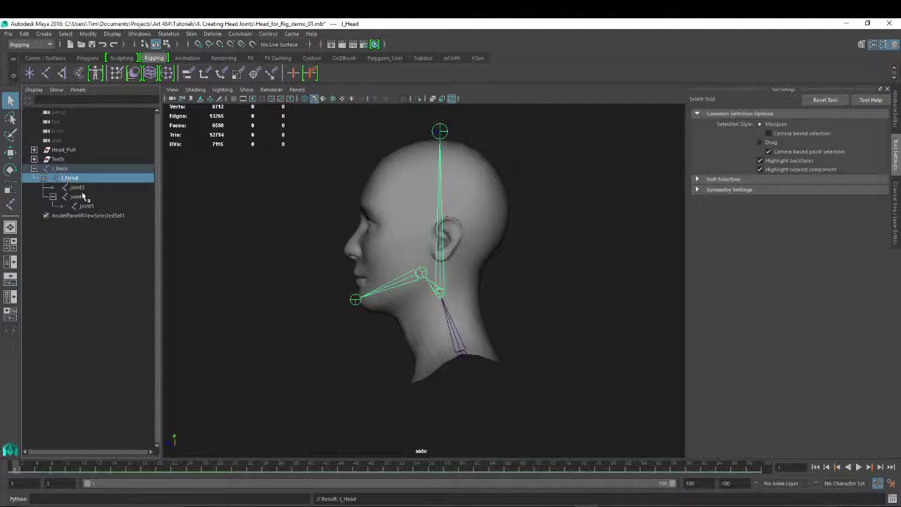
Rename the end joint above the top of the head as J_Head_End
double_click(77, 187)
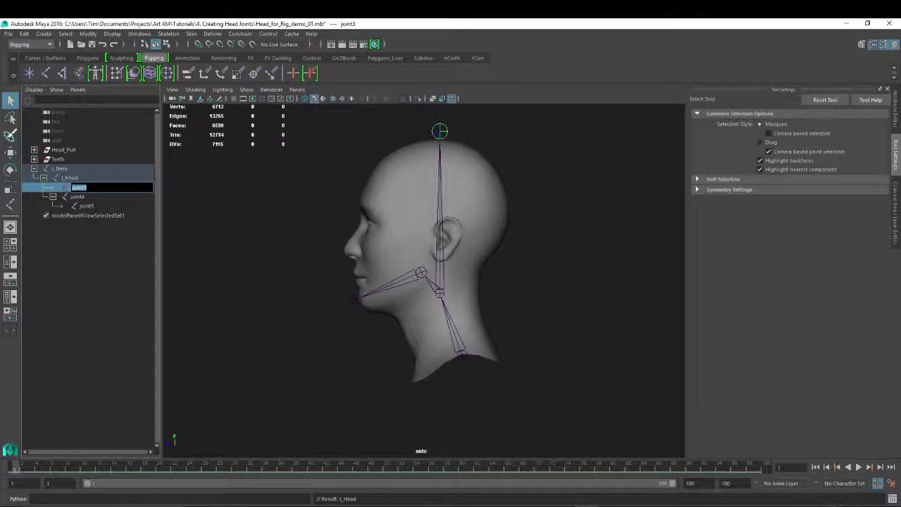
type("J_")
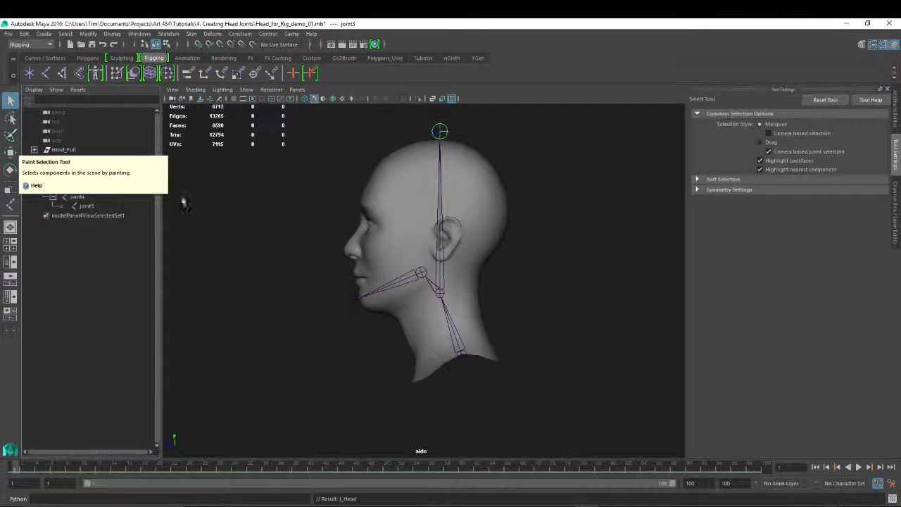
left_click(71, 306)
double_click(75, 189)
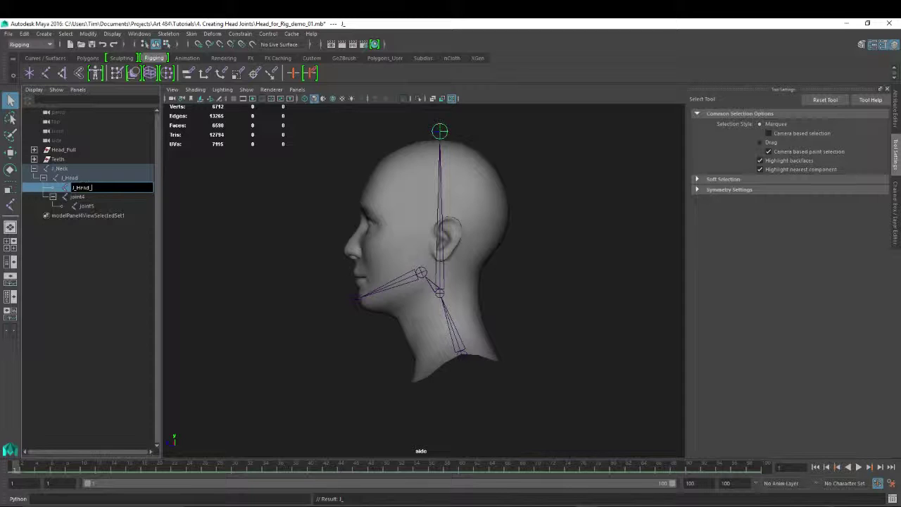
type("Head_End")
key("Return")
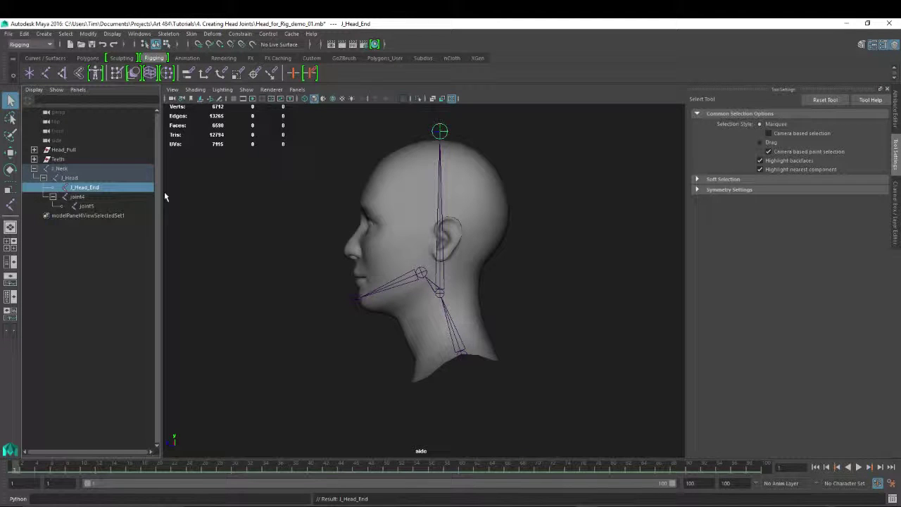
Rename the jaw hinge joint as J_Jaw
left_click(77, 197)
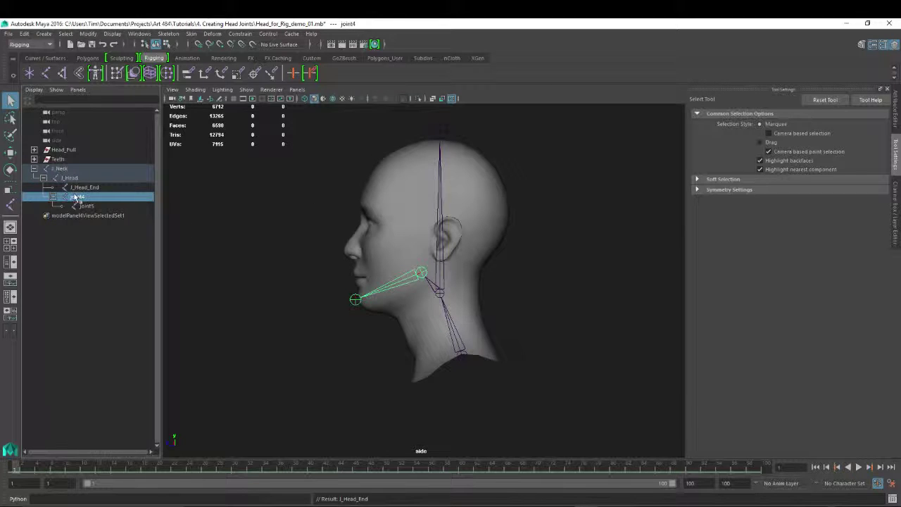
double_click(77, 197)
type("J")
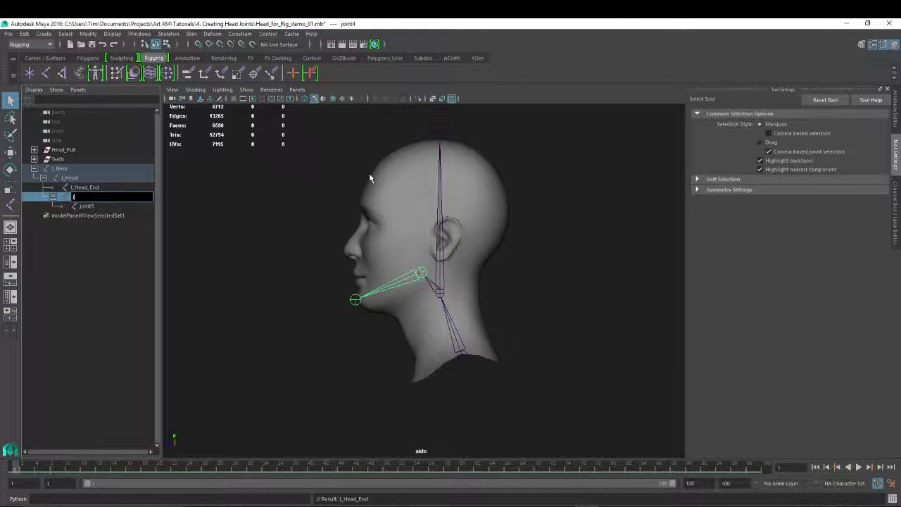
type("_Jaw")
key("Return")
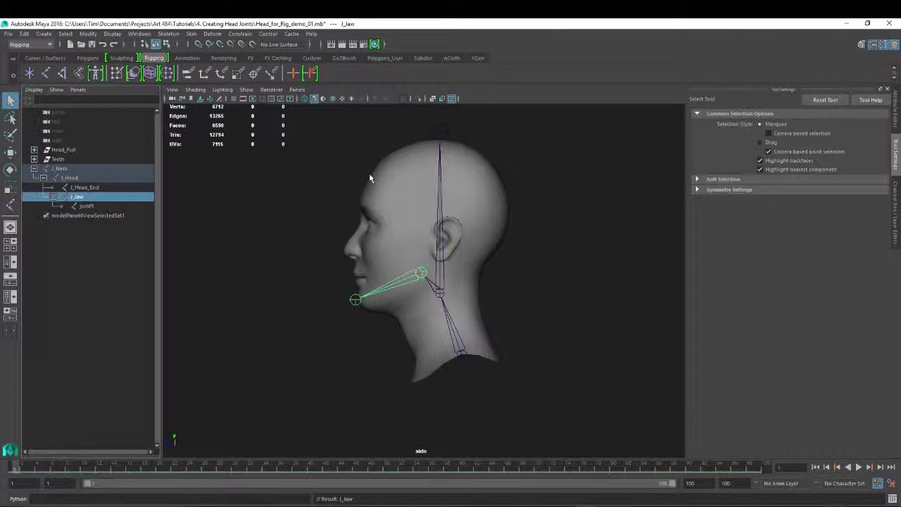
Rename the end joint at the chin as J_Jaw_End
double_click(88, 206)
type("J")
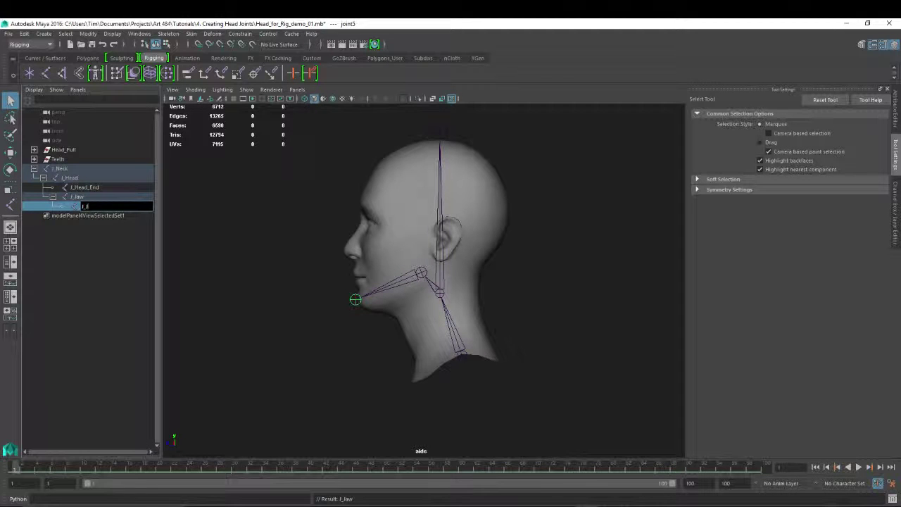
type("_Jaw_End")
key("Return")
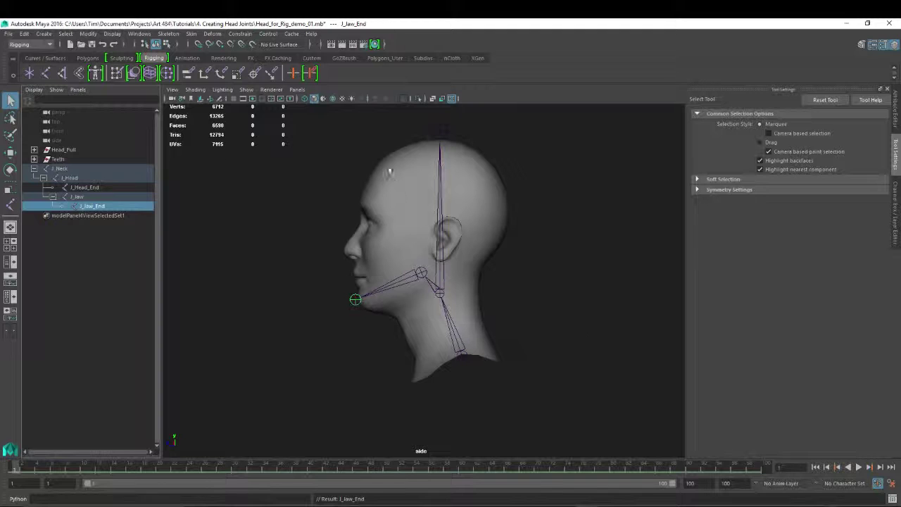
Try rotating the jaw joint in the side view, and undo the rotation
left_click_drag(609, 234, 329, 399)
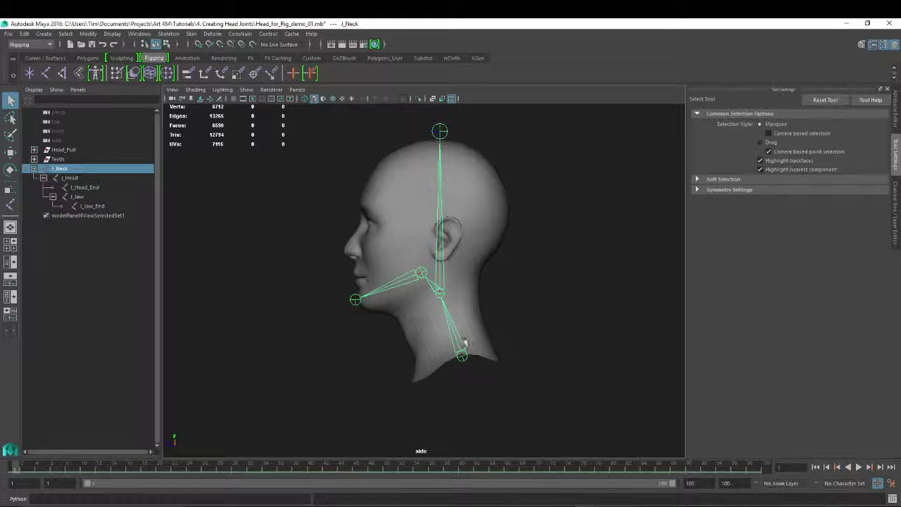
left_click(422, 279)
key("e")
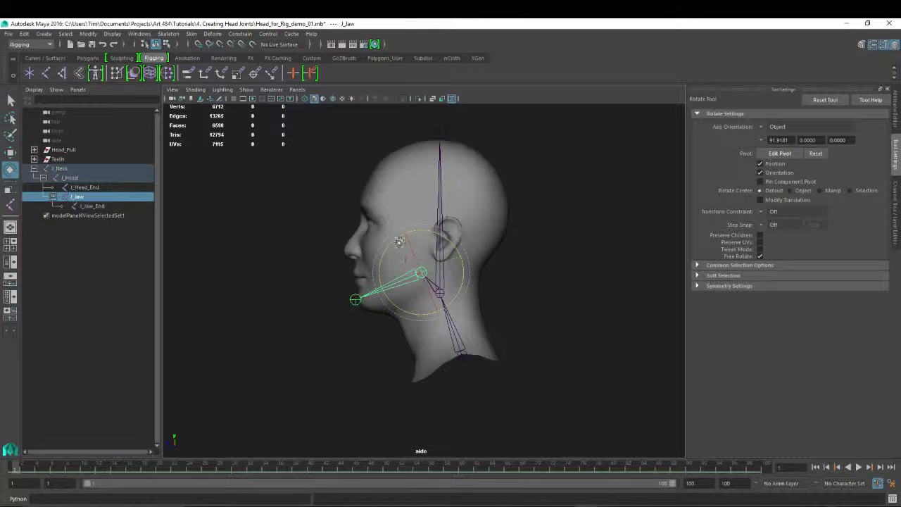
left_click_drag(398, 241, 388, 253)
key("ctrl+z")
Select the J_Neck root joint and switch from the side view to a three-quarter perspective view of the head
left_click_drag(401, 122, 517, 136)
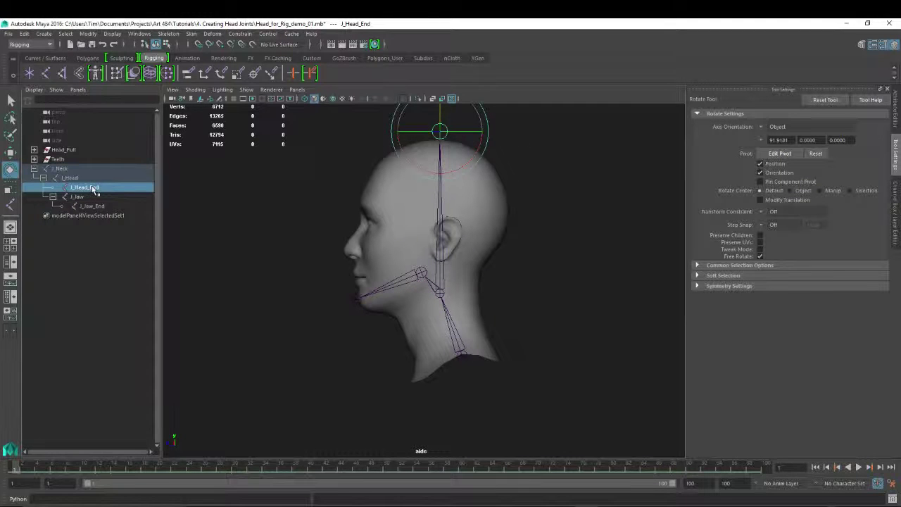
left_click(59, 168)
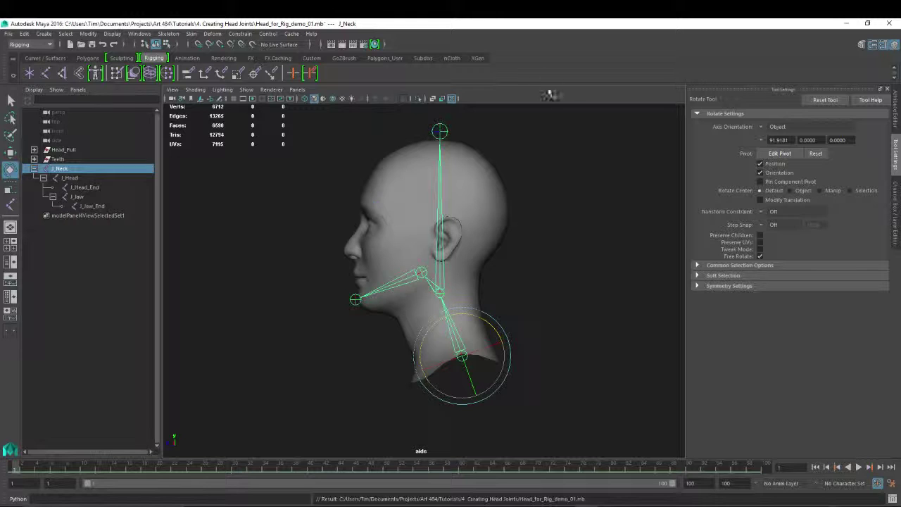
key("space")
left_click_drag(523, 201, 523, 178)
left_click_drag(415, 264, 463, 281, "alt")
right_click_drag(261, 286, 424, 314, "alt")
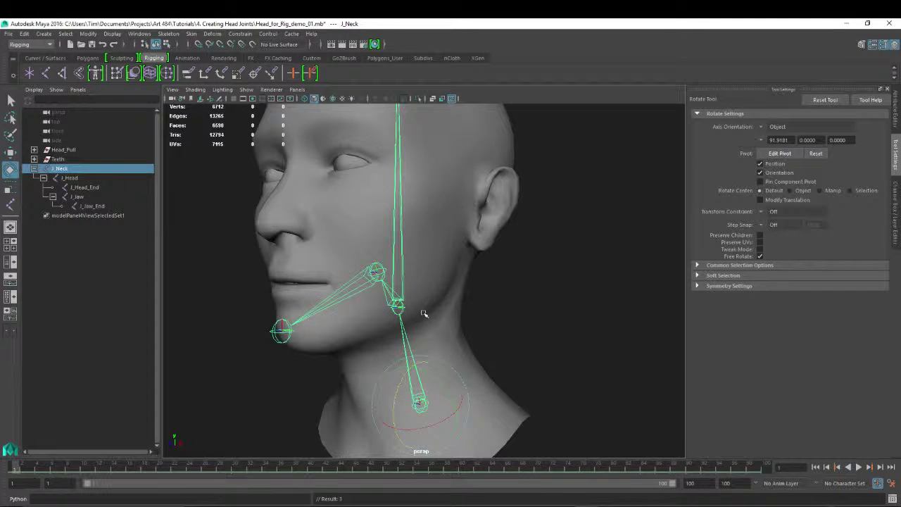
left_click(456, 163)
right_click_drag(523, 377, 485, 387, "alt")
key("w")
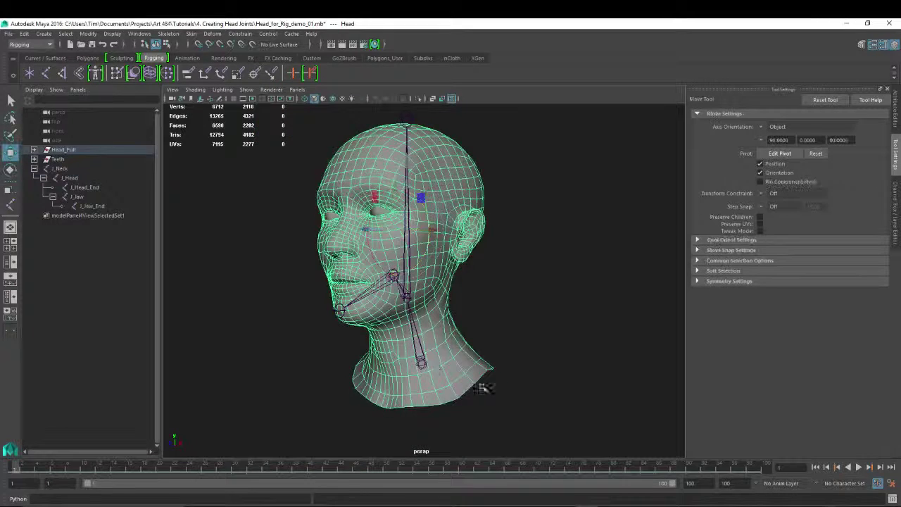
left_click(479, 386)
left_click(464, 384, "shift")
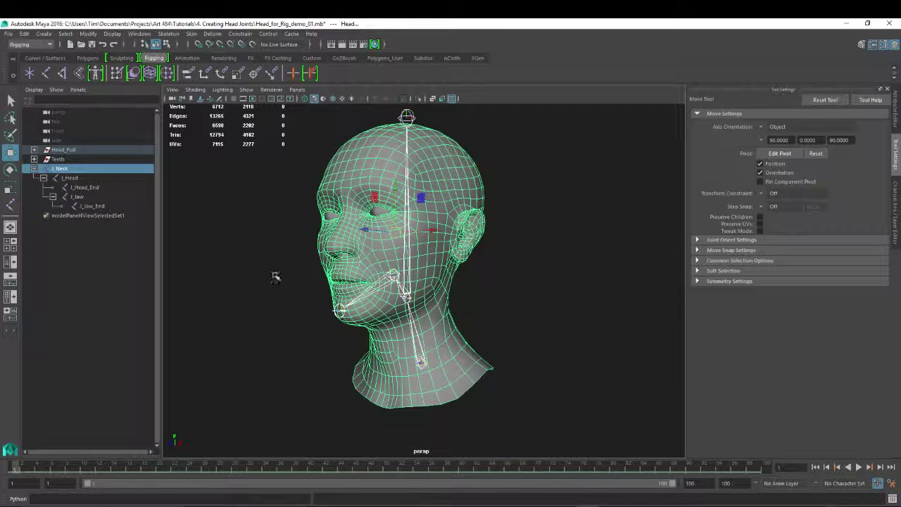
Select the J_Neck root joint together with the head mesh and bind the skin to the skeleton
left_click(420, 362)
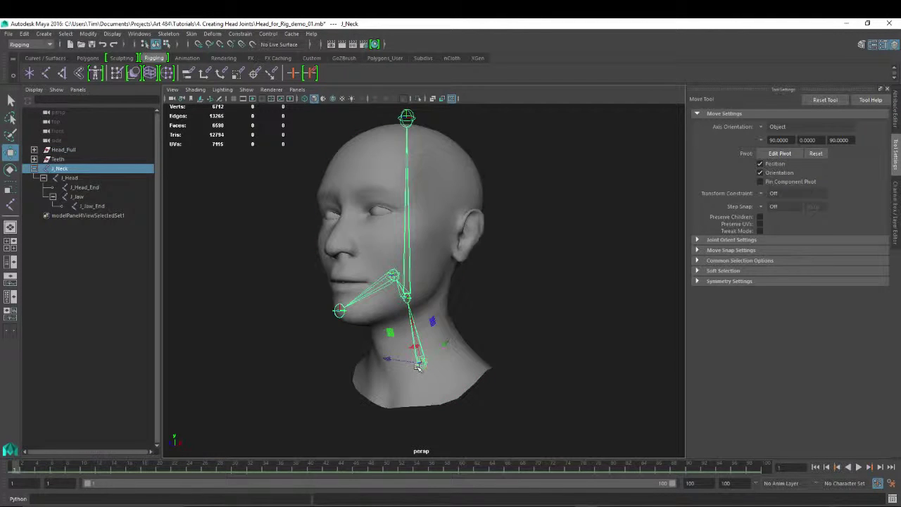
left_click(61, 170)
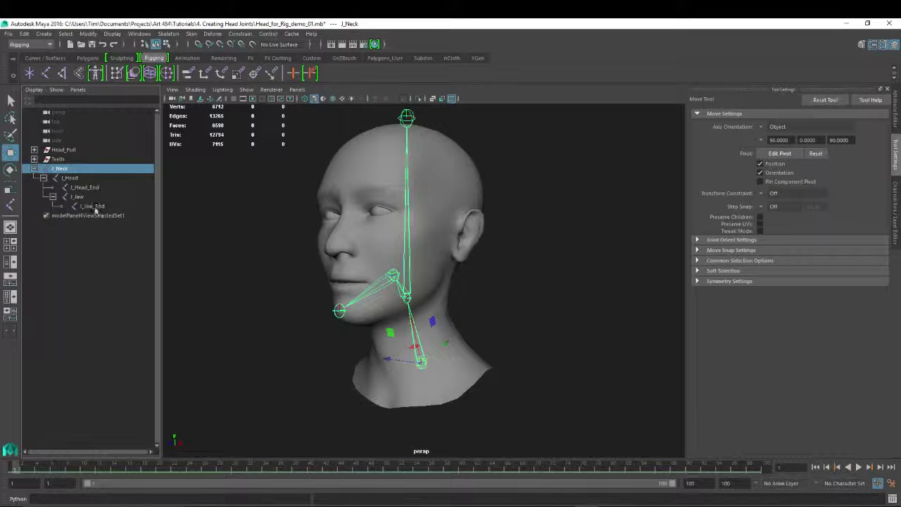
left_click(70, 179)
left_click(58, 170)
left_click_drag(561, 243, 527, 237, "alt")
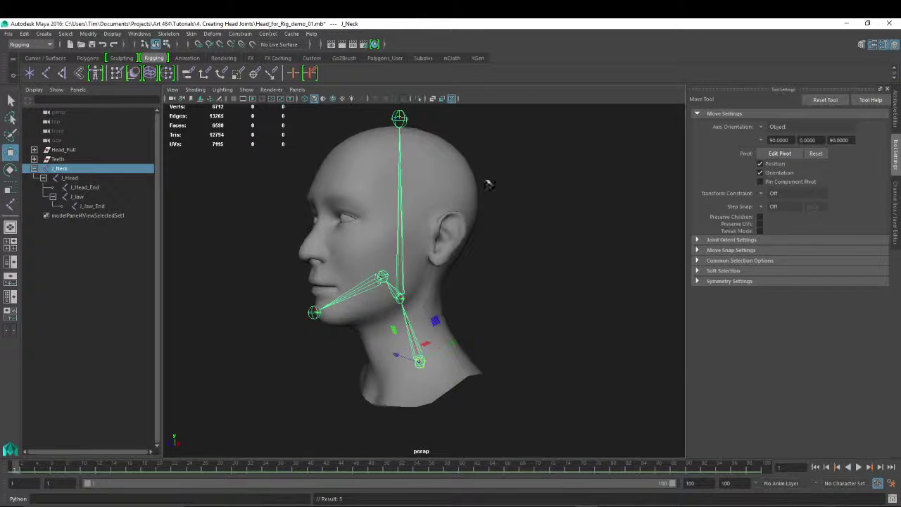
left_click(470, 186, "shift")
left_click(191, 34)
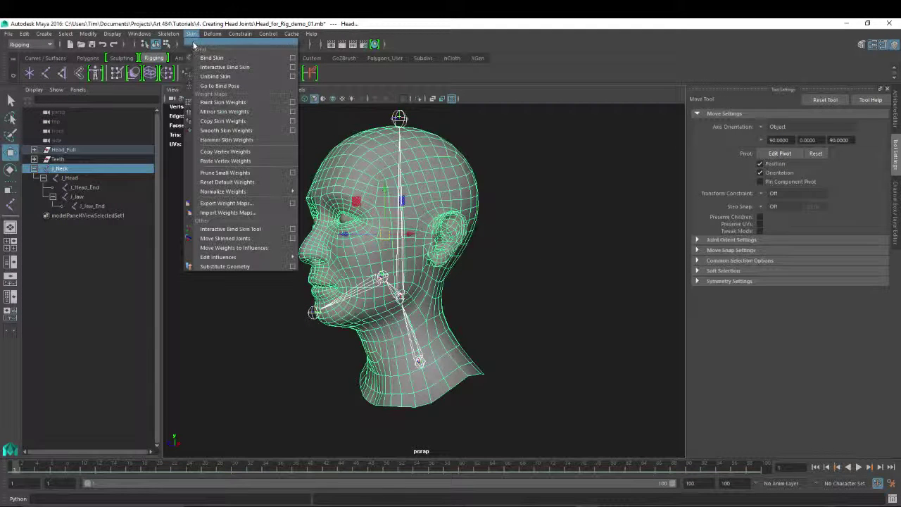
left_click(211, 62)
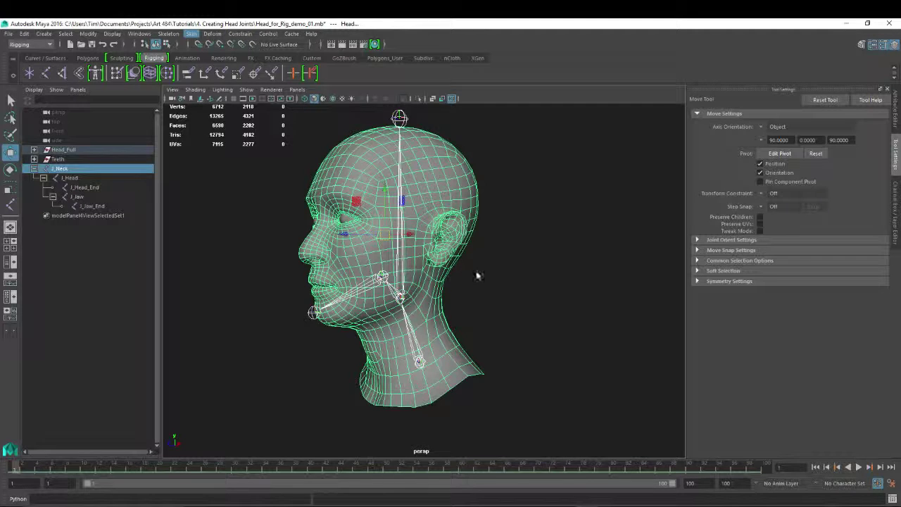
Test the skin binding by rotating the J_Head joint, and undo the rotation
left_click_drag(263, 352, 521, 296, "alt")
key("Down")
key("e")
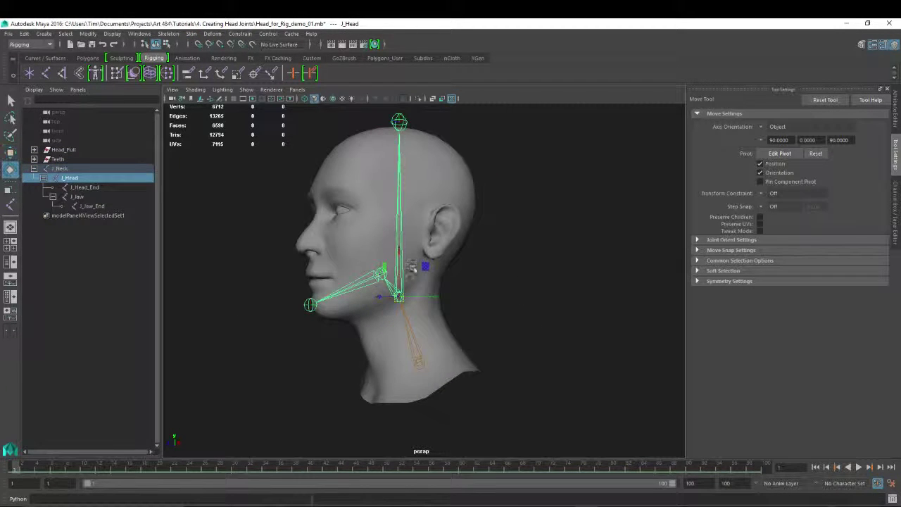
mouse_move(413, 292)
left_mouse_down()
mouse_move(420, 284)
mouse_move(400, 287)
mouse_move(407, 296)
left_mouse_up()
key("ctrl+z")
Create a new display layer containing the Teeth, Eye_R and Eye_L objects
key("ctrl+a")
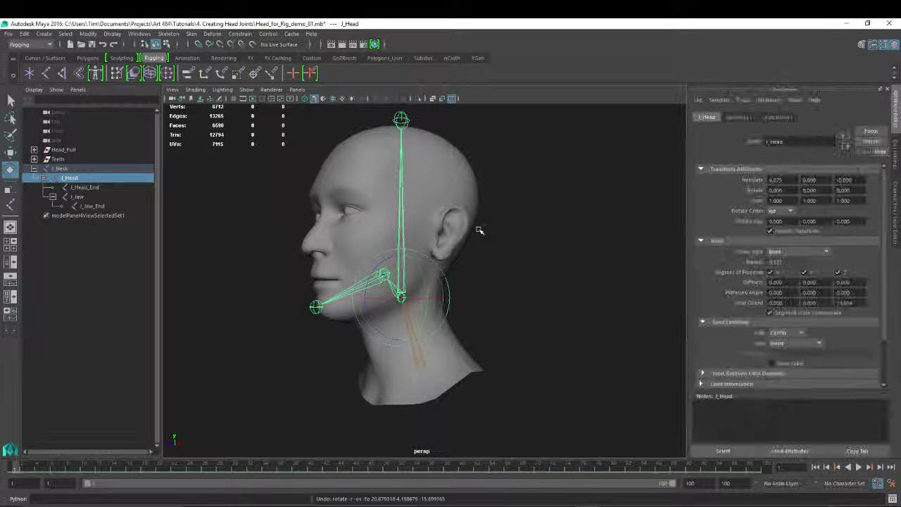
key("ctrl+a")
left_click(62, 160)
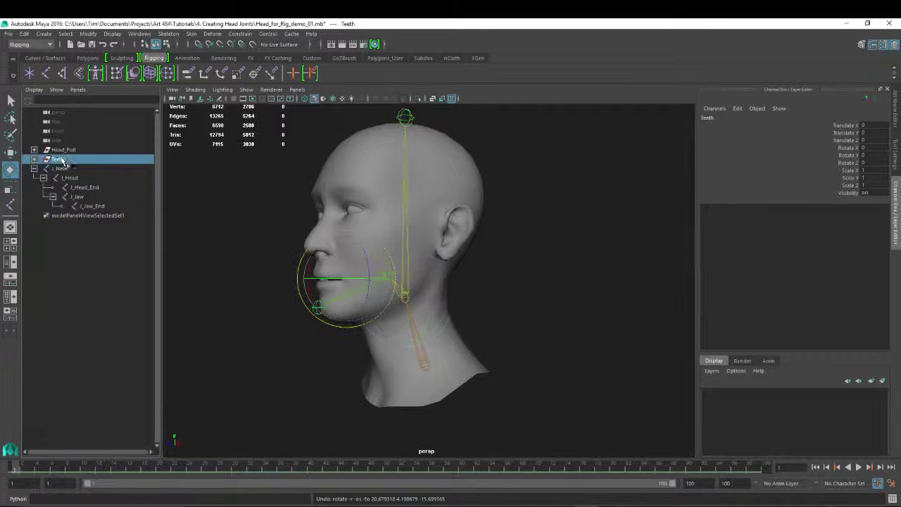
left_click(34, 150)
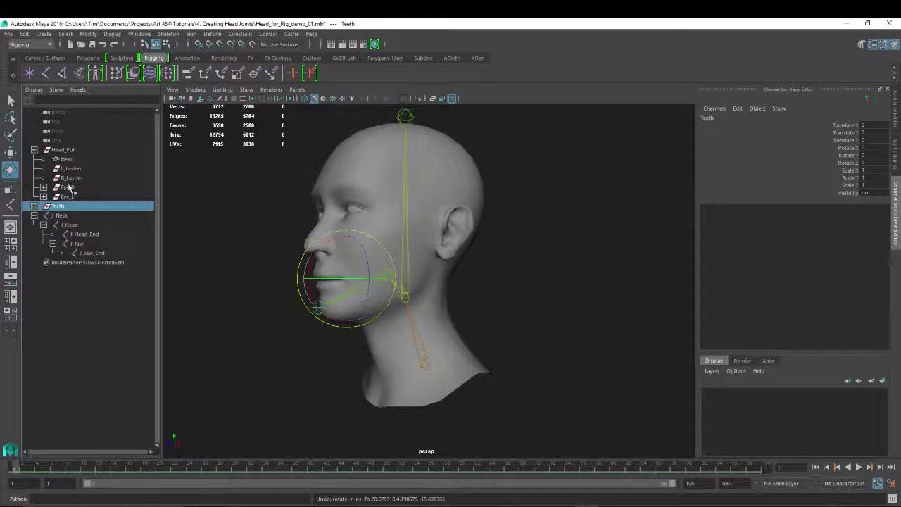
left_click_drag(67, 187, 68, 197)
left_click(882, 381)
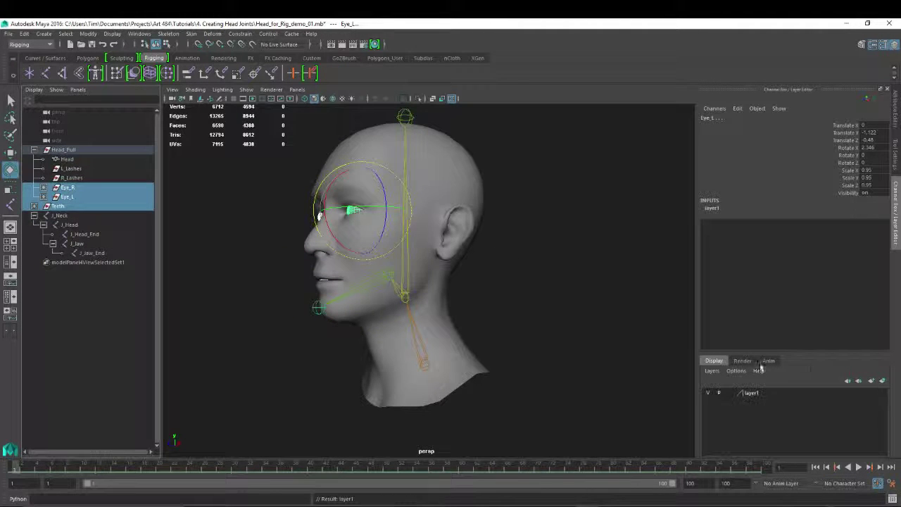
Name the new display layer teeth_eyes and hide it
double_click(758, 393)
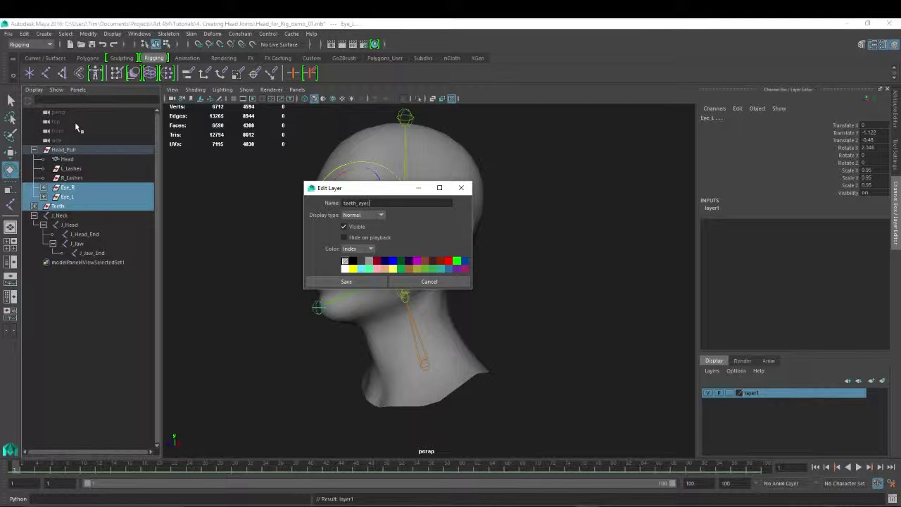
left_click(344, 281)
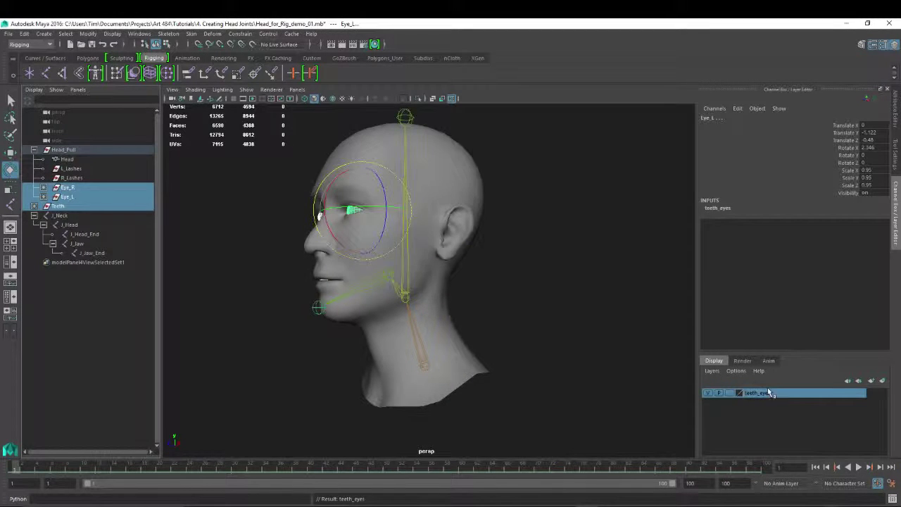
left_click(709, 395)
Delete the L_Lashes and R_Lashes objects from the Head_Full group and collapse the group
left_click_drag(70, 169, 74, 180)
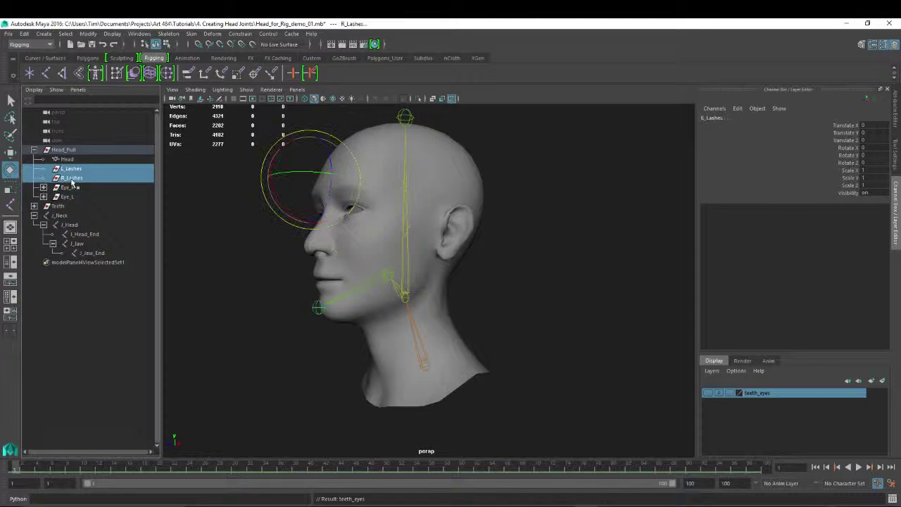
key("Delete")
left_click(34, 150)
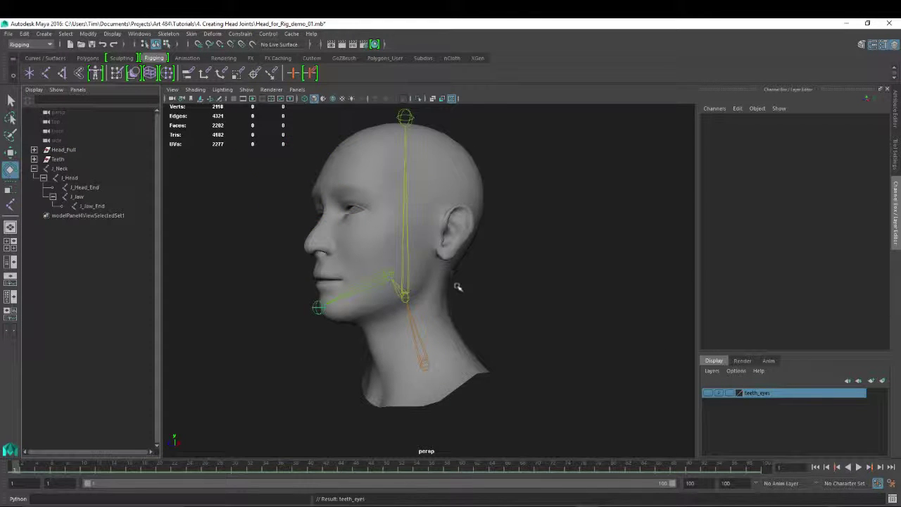
Rotate the J_Head joint in several directions to check the head deformation, and undo the rotations
left_click(407, 300)
left_click_drag(451, 287, 452, 302)
left_click_drag(414, 265, 406, 288)
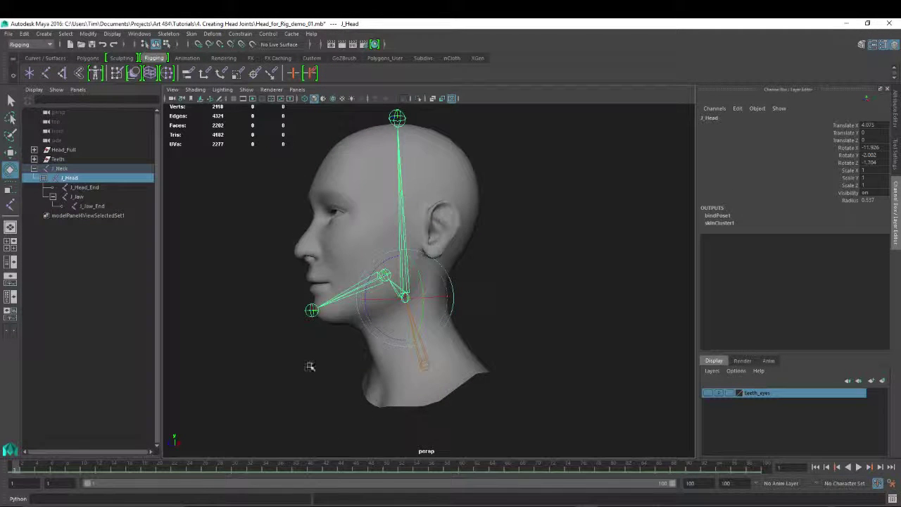
key("ctrl+z")
key("ctrl+z")
key("ctrl+z")
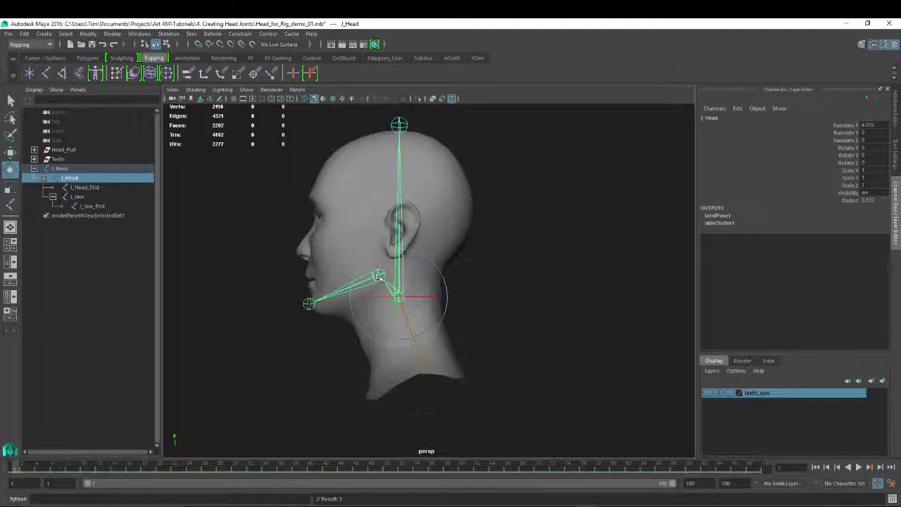
Rotate the J_Jaw joint downward to check how the face deforms from several angles, and undo the jaw rotations
left_click(339, 292)
left_click_drag(189, 307, 229, 301, "alt")
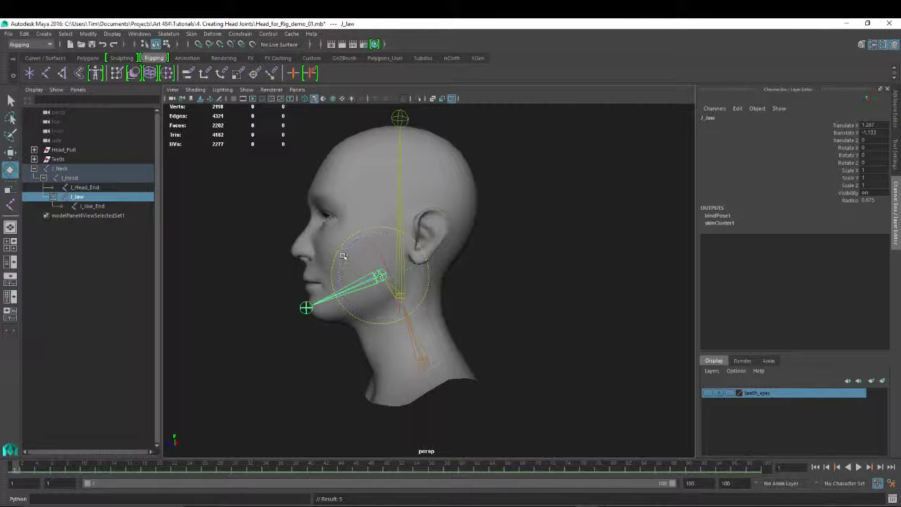
left_click_drag(343, 256, 338, 264)
left_click_drag(219, 284, 275, 278, "alt")
middle_click_drag(282, 272, 288, 280, "alt")
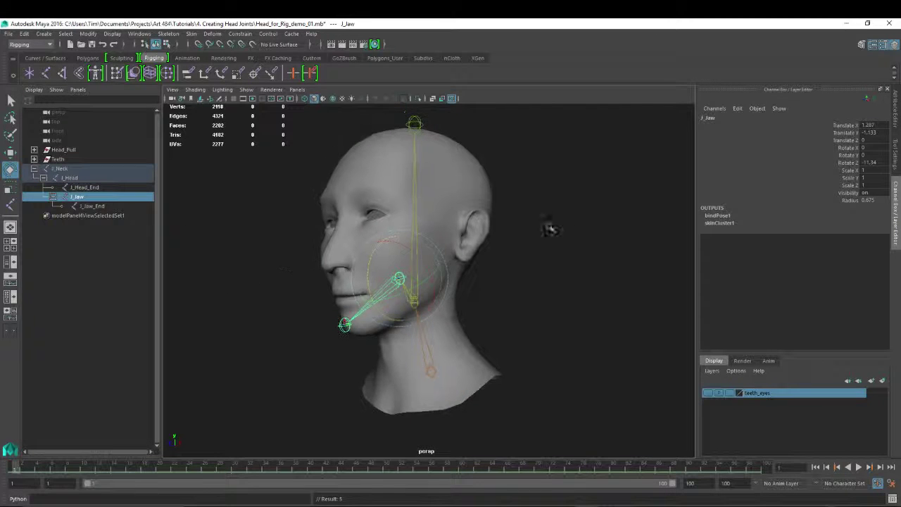
left_click_drag(551, 229, 374, 263, "alt")
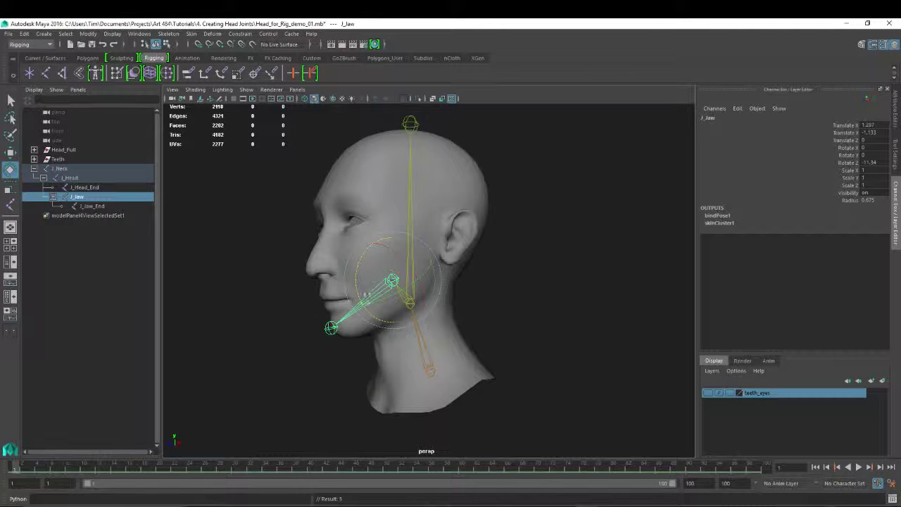
left_click_drag(374, 263, 317, 197, "alt")
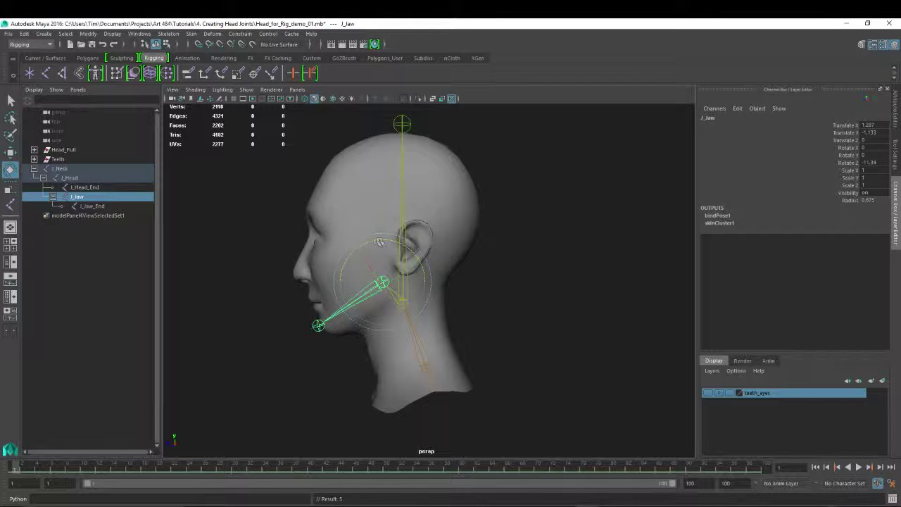
mouse_move(378, 242)
left_mouse_down()
mouse_move(353, 252)
mouse_move(377, 242)
left_mouse_up()
key("ctrl+z")
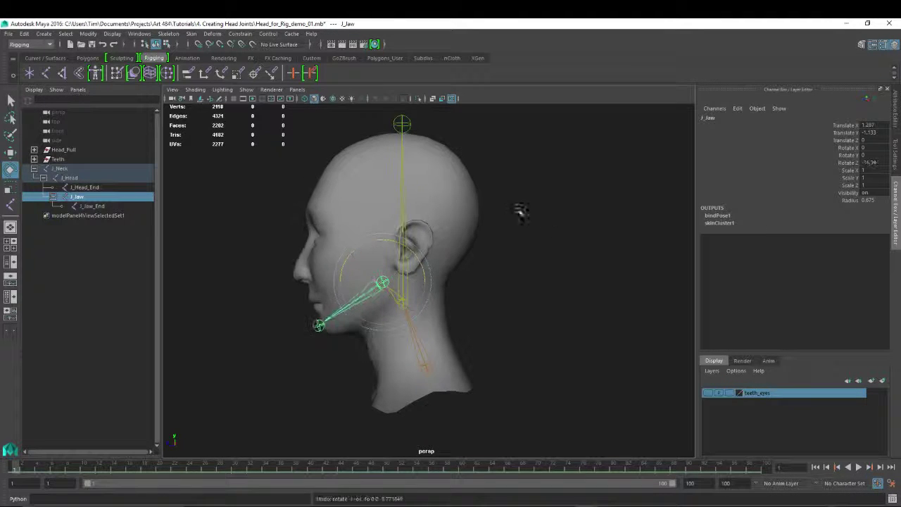
key("ctrl+z")
key("ctrl+z")
Switch the head mesh to vertex selection, pick a vertex at the back of the head and turn on Soft Select
left_click(447, 183)
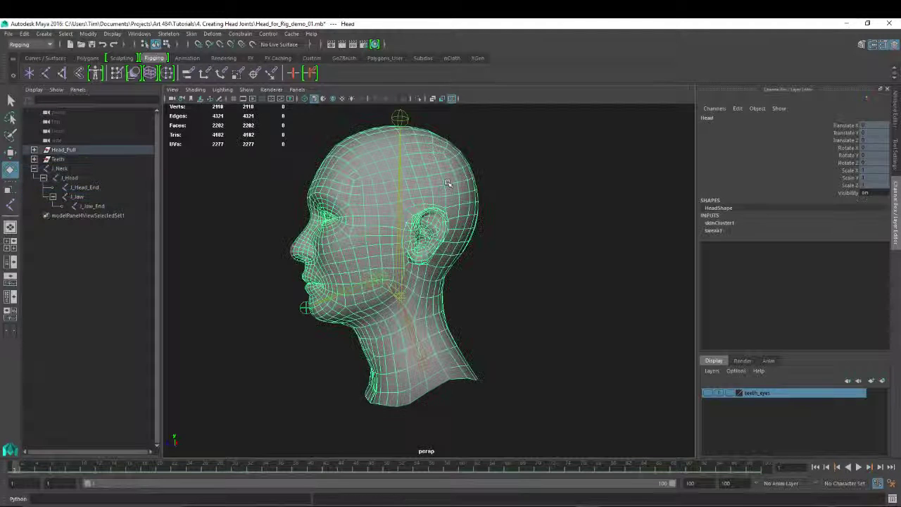
key("w")
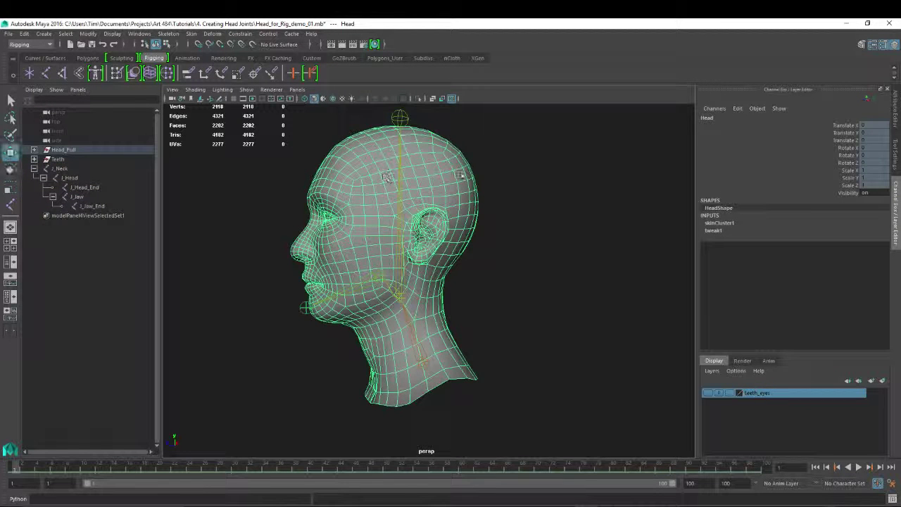
right_click(460, 173)
left_click(416, 172)
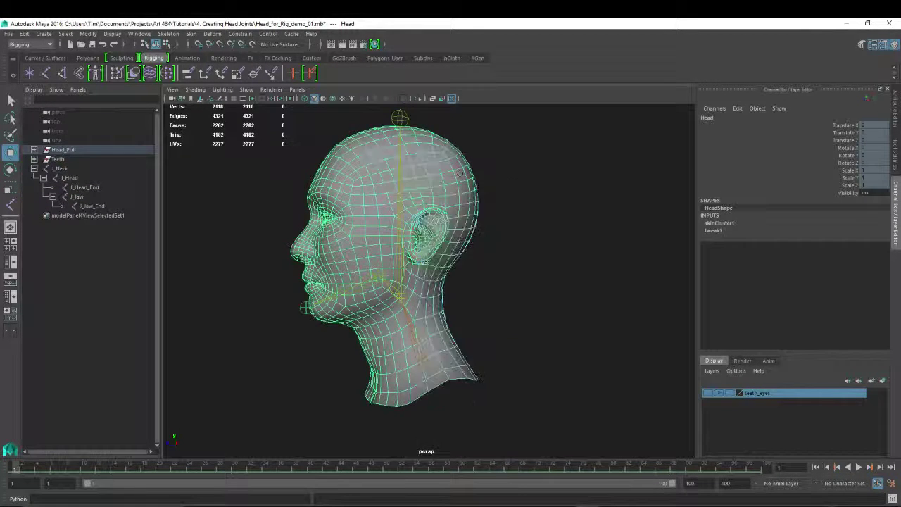
left_click(422, 149)
key("b")
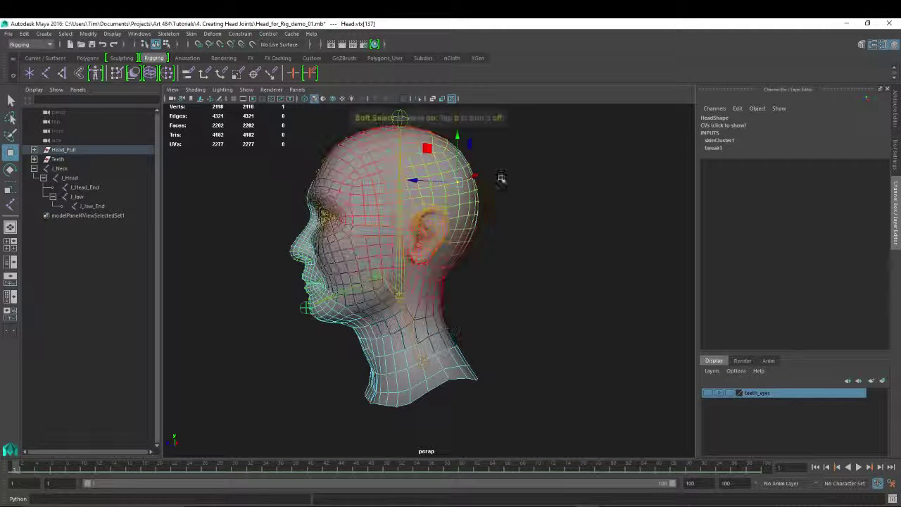
left_click_drag(435, 226, 421, 272, "alt")
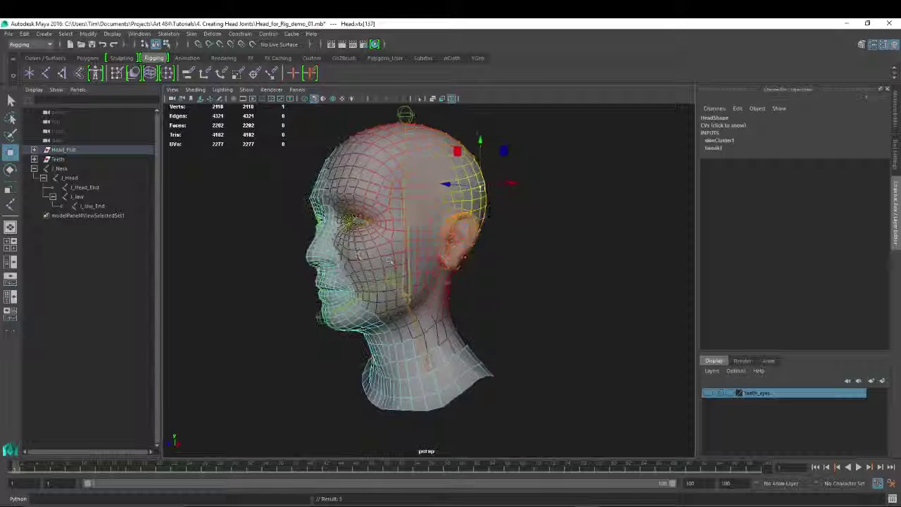
Pick a cheek vertex to view its soft-selection falloff, and return to object selection with the head mesh selected
left_click(387, 280)
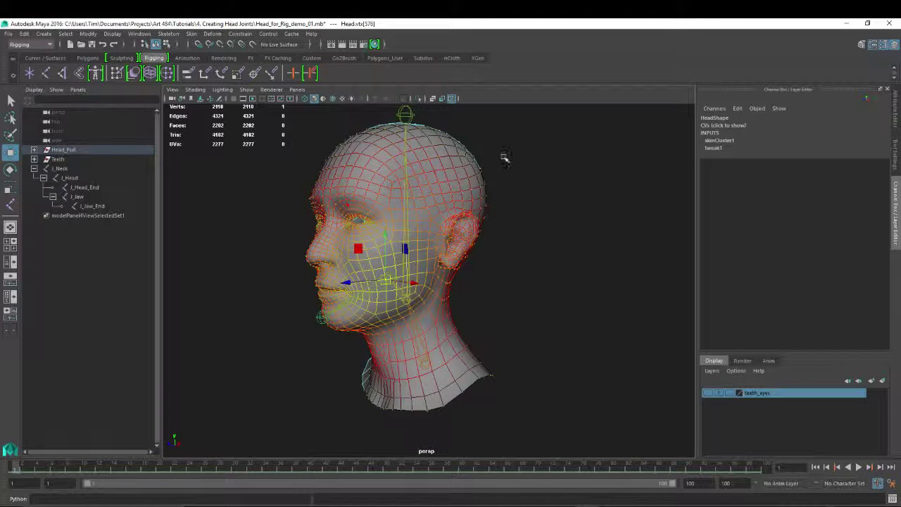
right_click_drag(459, 161, 501, 146)
left_click(467, 177)
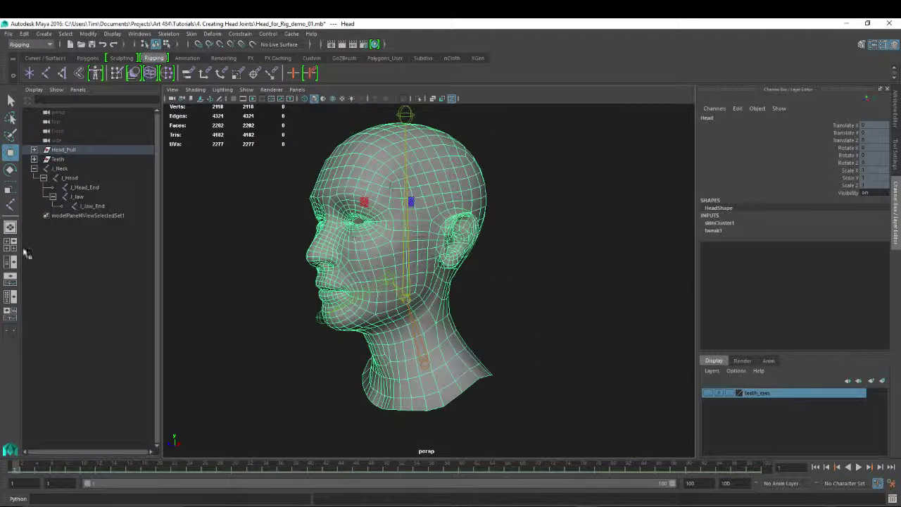
Start the Paint Skin Weights tool on the head mesh and bring its paint and gradient settings into view
left_click_drag(342, 287, 469, 327, "alt")
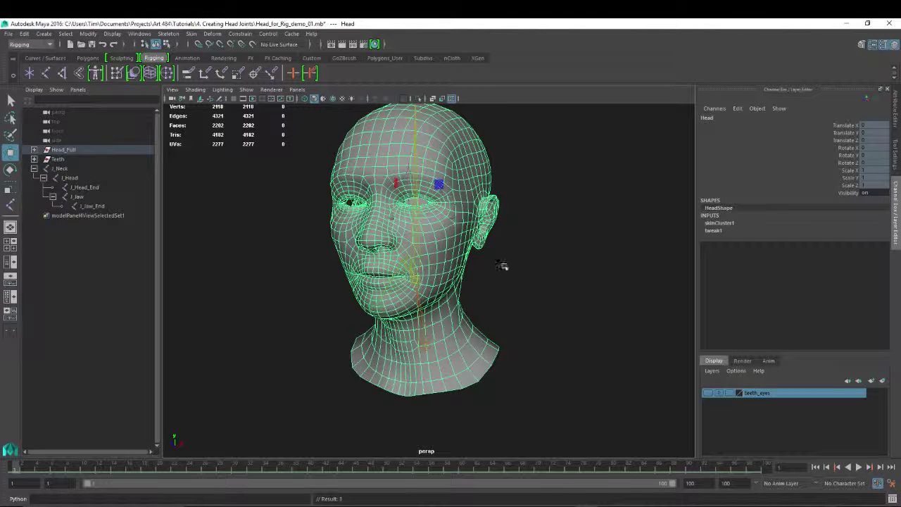
left_click_drag(501, 266, 464, 271, "alt")
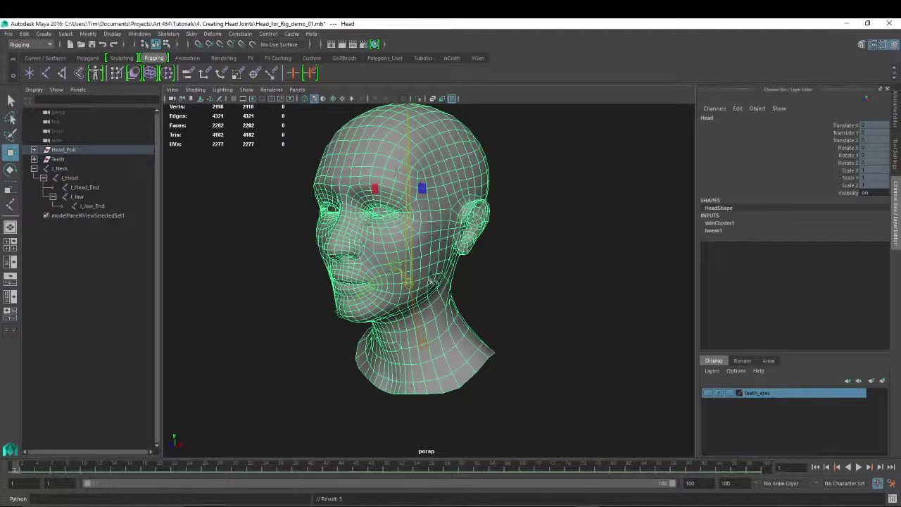
left_click(213, 34)
mouse_move(190, 33)
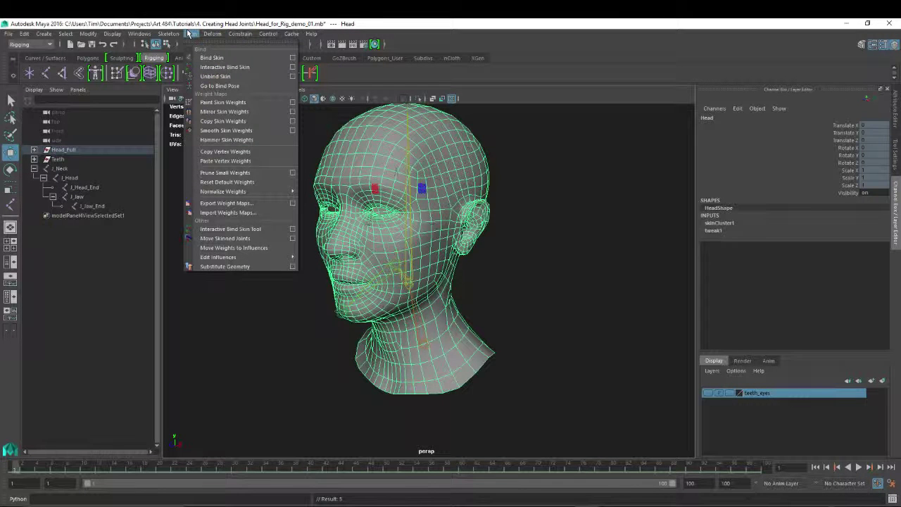
left_click(222, 102)
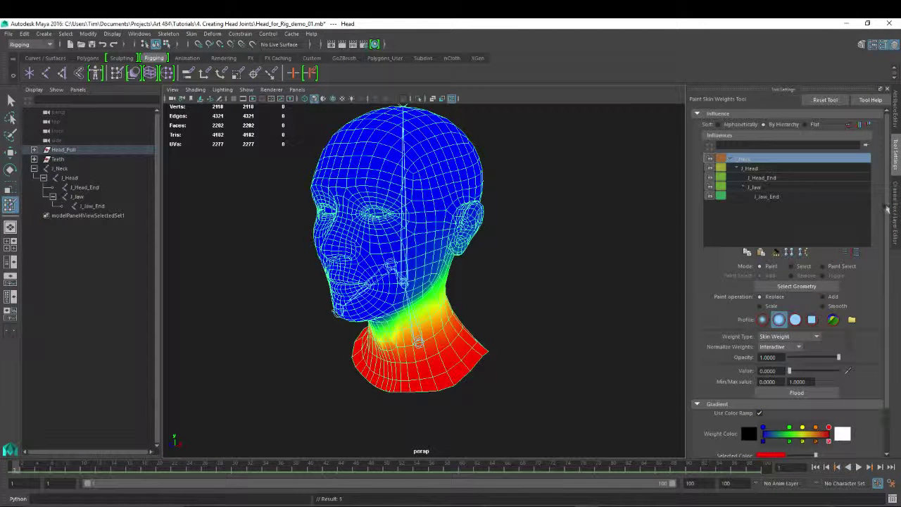
scroll(746, 394, "down", 2)
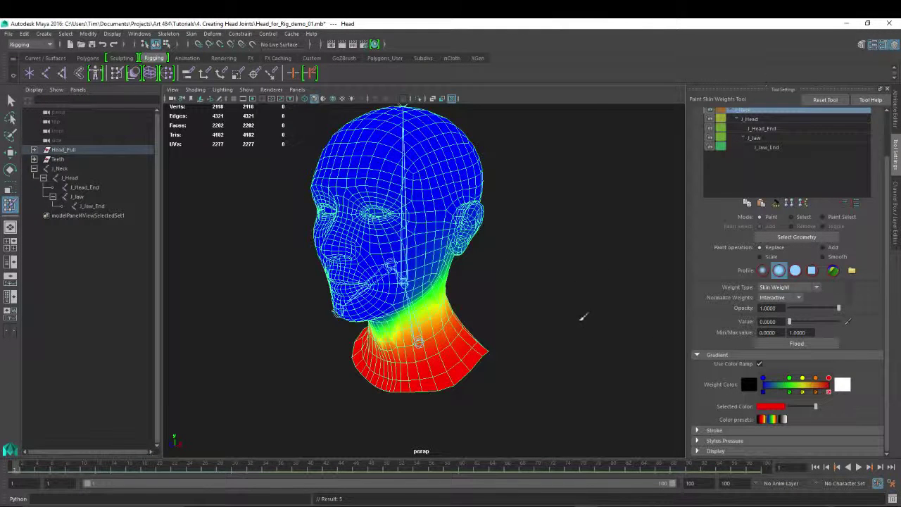
Examine the J_Neck joint's influence colours around the neck and head from several angles
left_click_drag(583, 261, 551, 298, "alt")
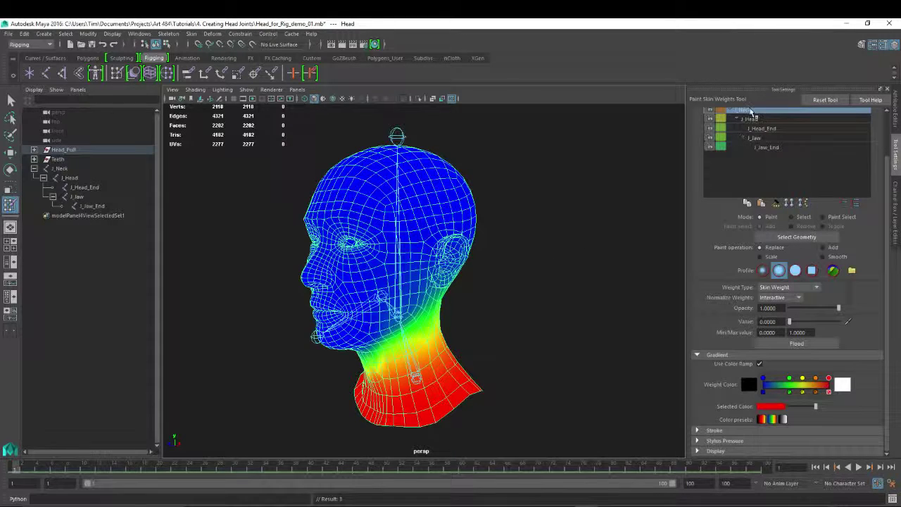
left_click_drag(603, 400, 369, 393, "alt")
left_click_drag(414, 412, 547, 402, "alt")
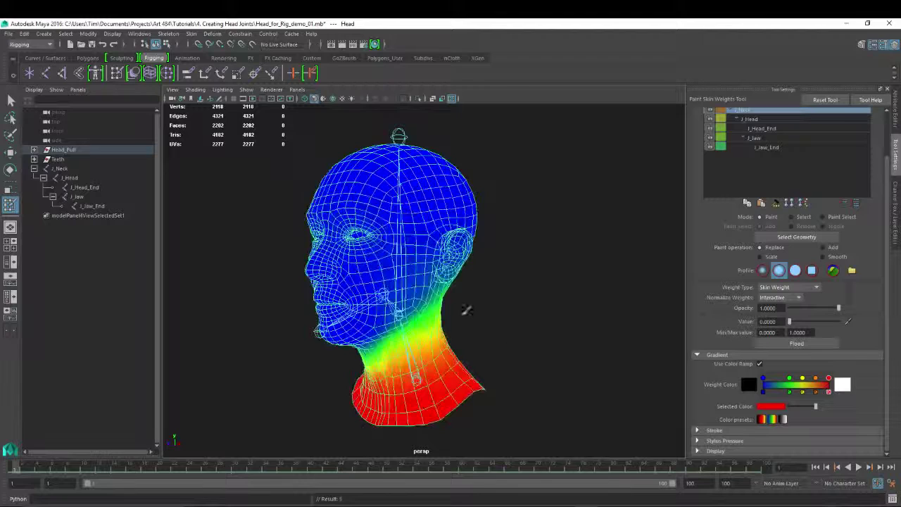
middle_click_drag(539, 382, 533, 358, "alt")
Rotate the J_Head joint freely to check the neck deformation, and undo the rotation
key("e")
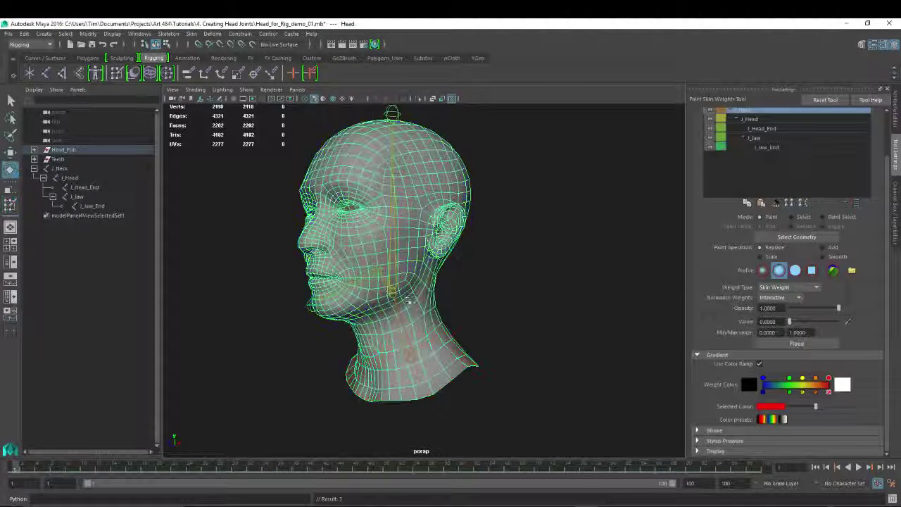
left_click(394, 291)
left_click_drag(490, 287, 374, 275)
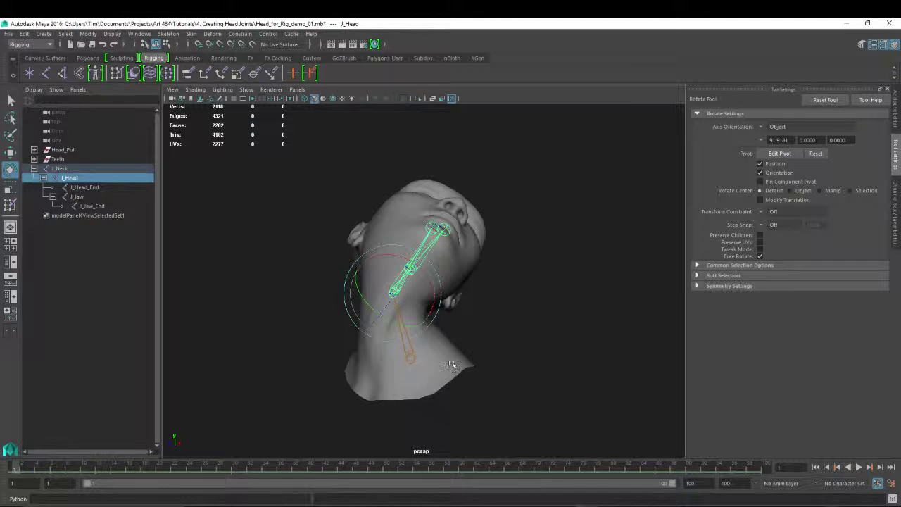
key("ctrl+z")
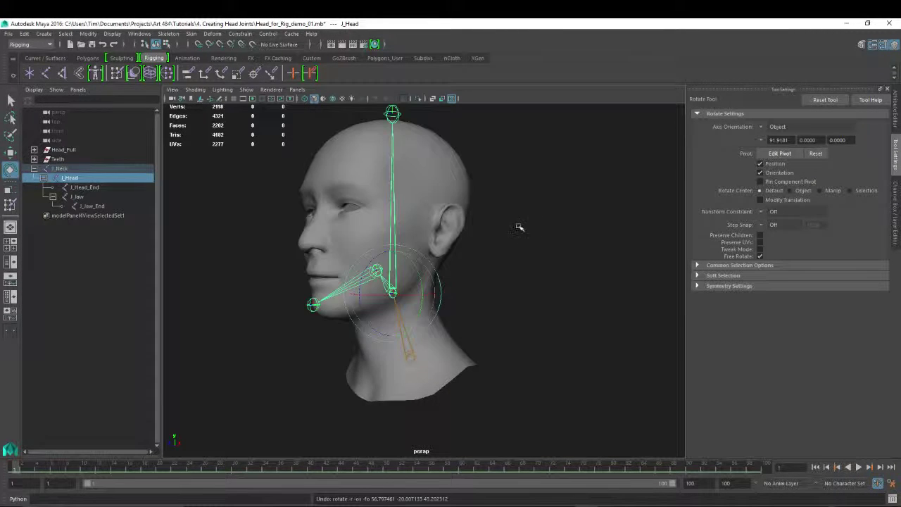
Show the J_Head joint's attributes and tilt the joint sideways to about -49 degrees in Y
key("ctrl+a")
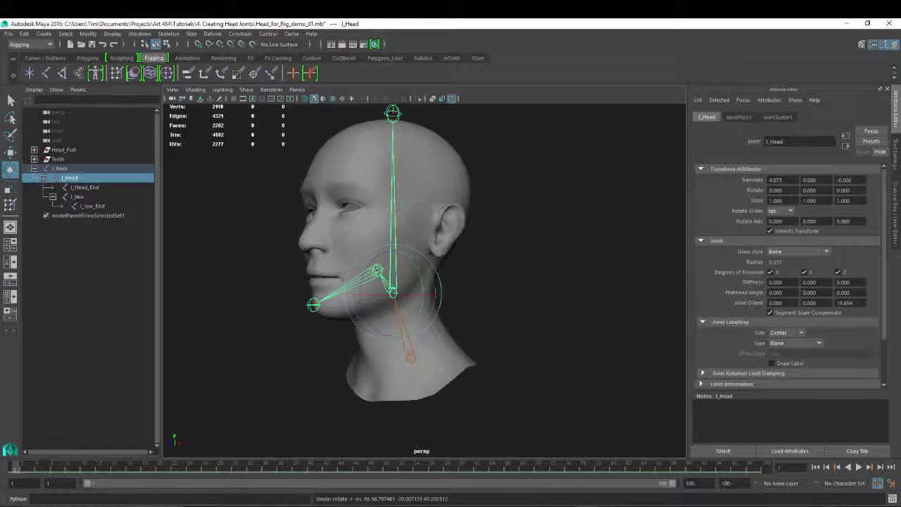
left_click_drag(458, 316, 574, 325, "alt")
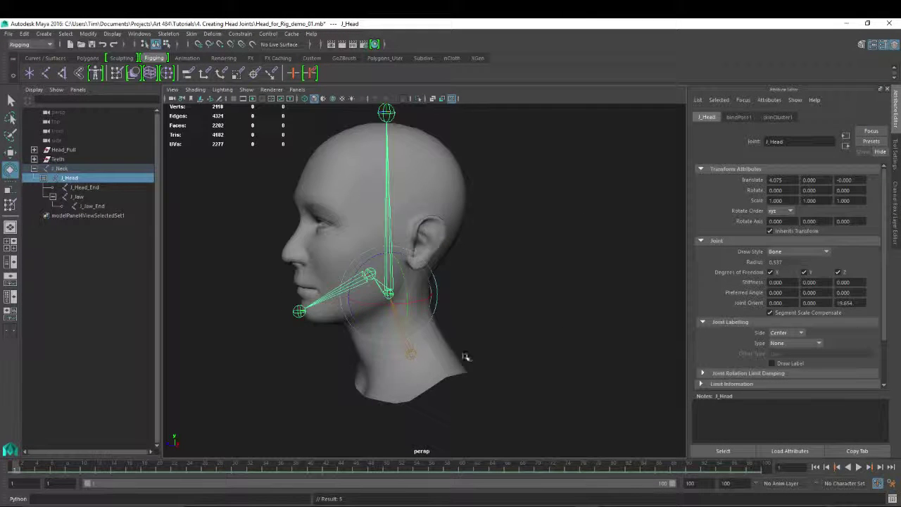
left_click_drag(465, 357, 547, 271, "alt")
left_click_drag(467, 376, 552, 333, "alt")
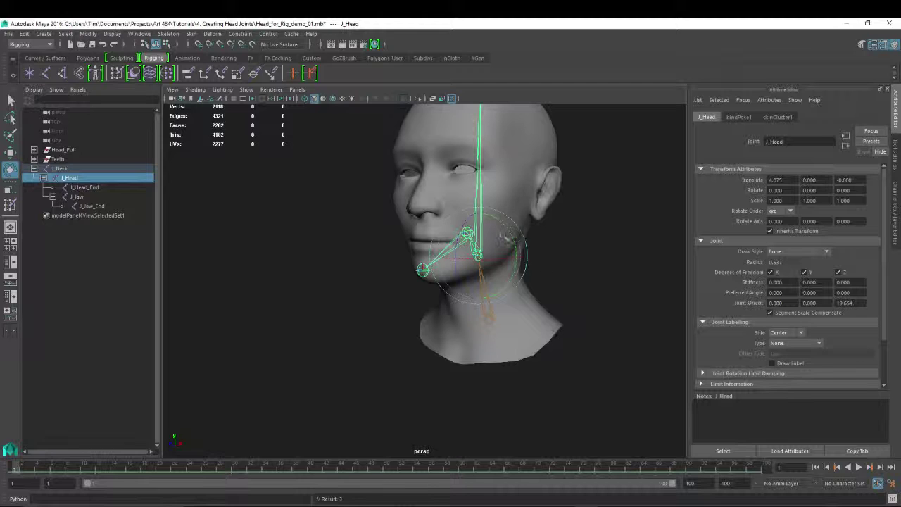
left_click_drag(515, 245, 501, 225)
Select the tilted head mesh and reopen the Paint Skin Weights tool together with its settings
left_click(543, 308)
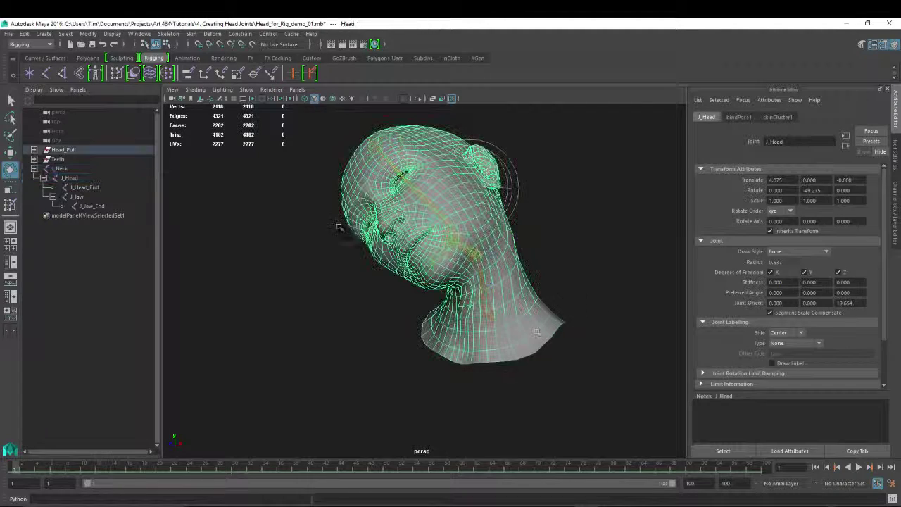
left_click(11, 205)
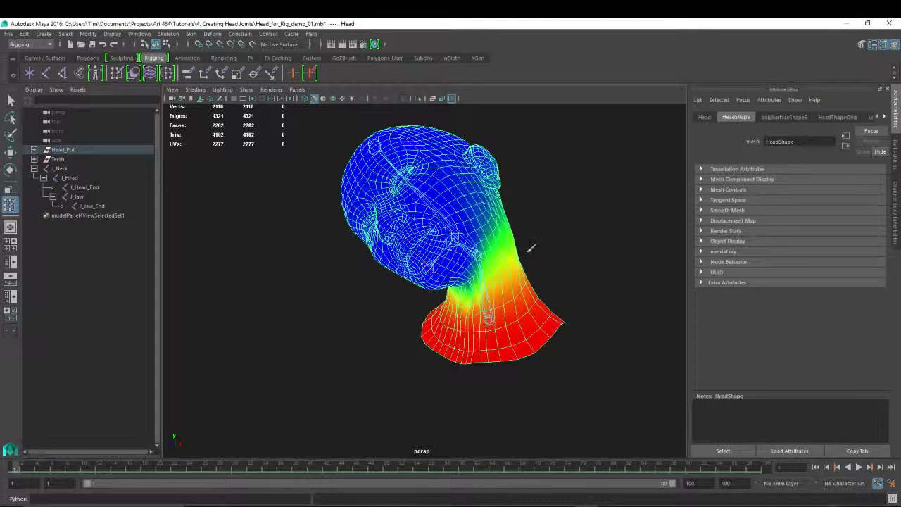
middle_click_drag(558, 249, 516, 234, "alt")
double_click(11, 205)
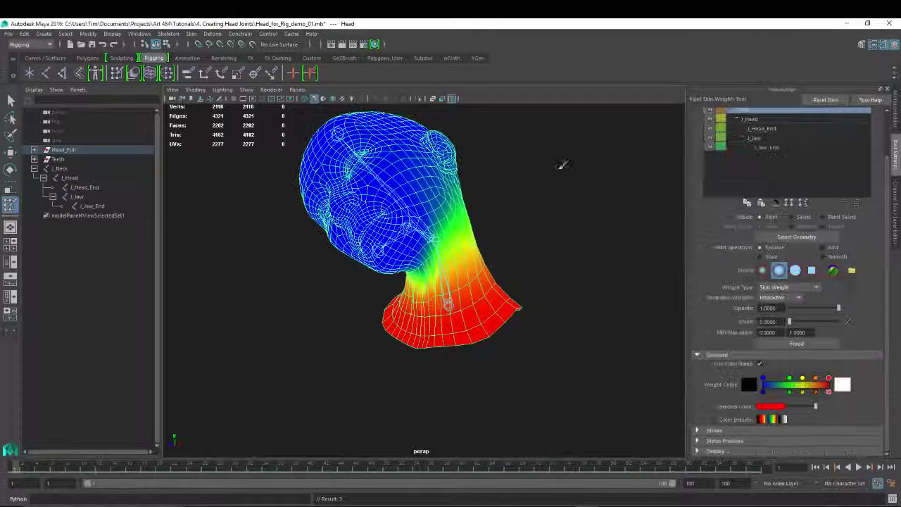
Set the paint operation to Replace with a value of 1 and frame the base of the neck closely
left_click(829, 247)
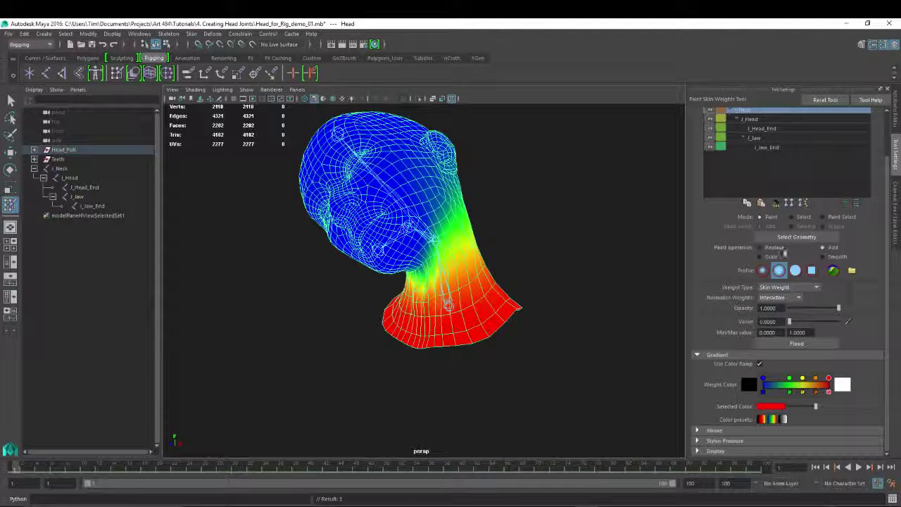
left_click(760, 247)
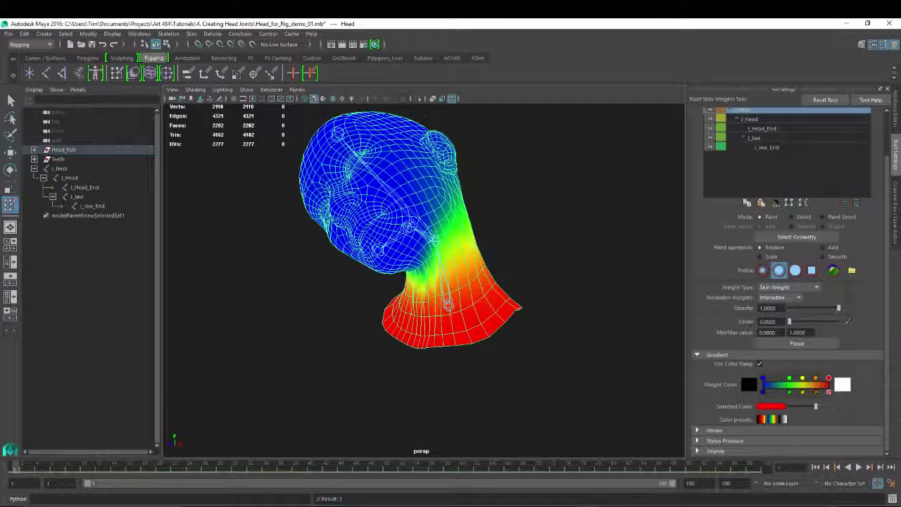
left_click_drag(789, 321, 838, 321)
middle_click_drag(563, 362, 494, 333, "alt")
left_click_drag(425, 345, 457, 345, "alt")
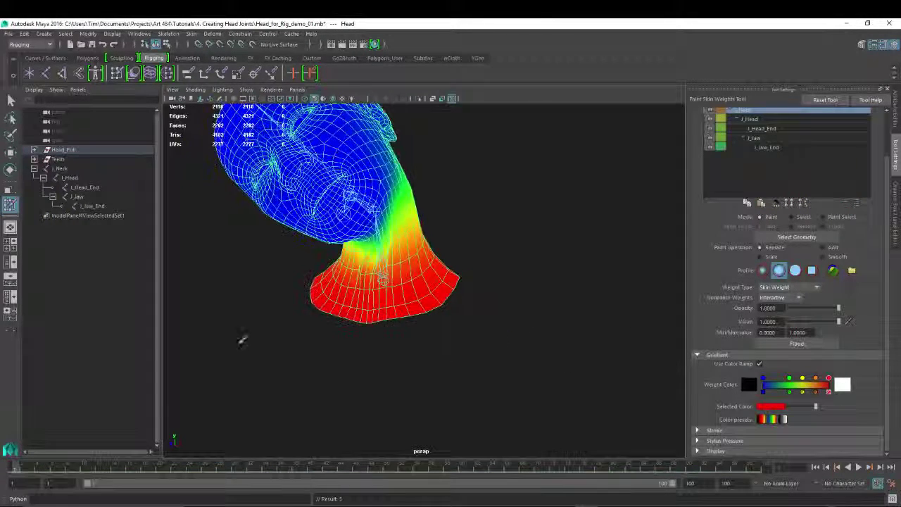
right_click_drag(242, 340, 415, 386, "alt")
middle_click_drag(423, 391, 491, 386, "alt")
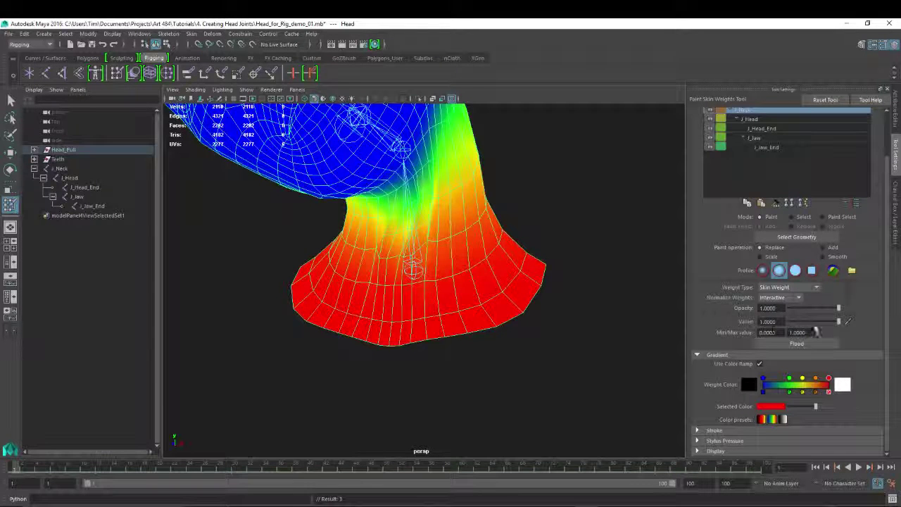
Set the paint value to 0.3, paint test strokes on the base of the neck, and undo them
left_click_drag(838, 321, 806, 325)
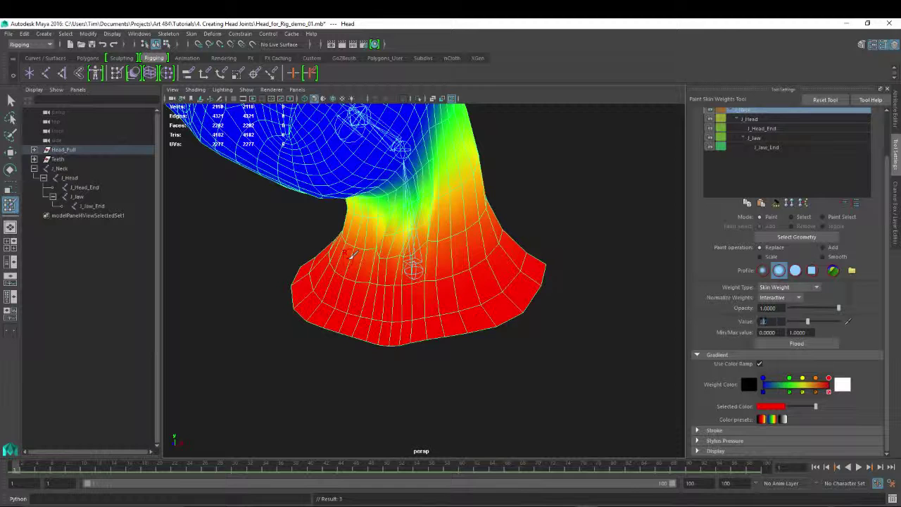
type("0.3")
key("Return")
left_click_drag(490, 308, 504, 301)
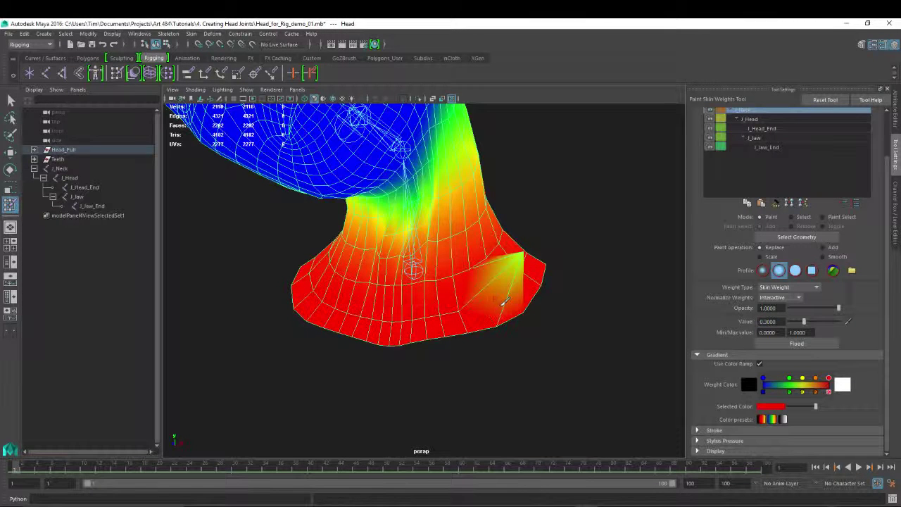
mouse_move(524, 252)
left_mouse_down()
mouse_move(450, 306)
mouse_move(372, 287)
mouse_move(412, 341)
mouse_move(522, 200)
left_mouse_up()
key("ctrl+z")
key("ctrl+z")
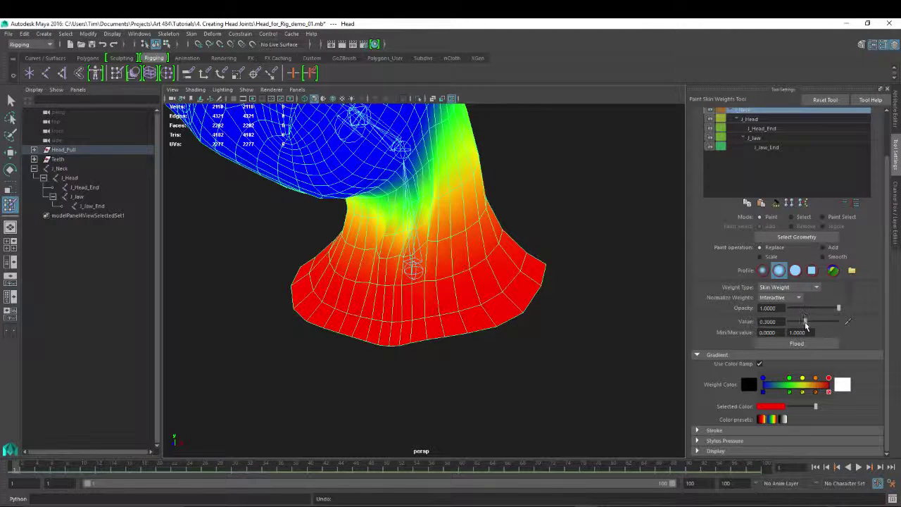
Set the paint value to 1 and go around the base of the neck to check the J_Neck weights from all sides
left_click_drag(804, 321, 869, 321)
left_click_drag(497, 389, 524, 266, "alt")
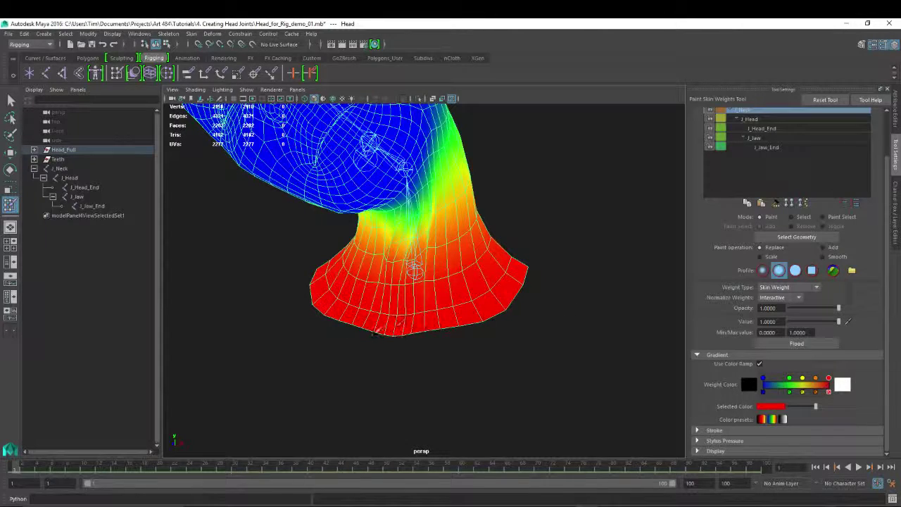
mouse_move(302, 337)
left_mouse_down("alt")
mouse_move(346, 349)
mouse_move(489, 310)
mouse_move(430, 309)
left_mouse_up("alt")
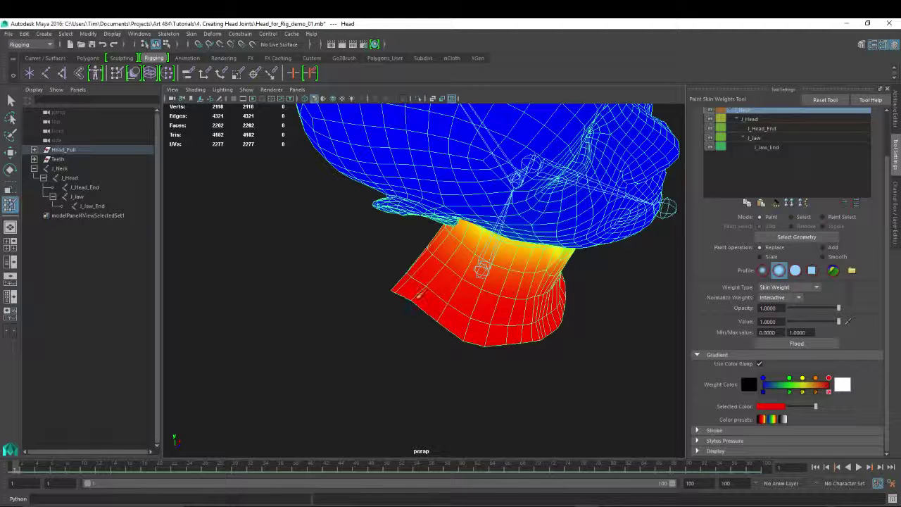
mouse_move(321, 322)
left_mouse_down("alt")
mouse_move(378, 345)
mouse_move(492, 266)
left_mouse_up("alt")
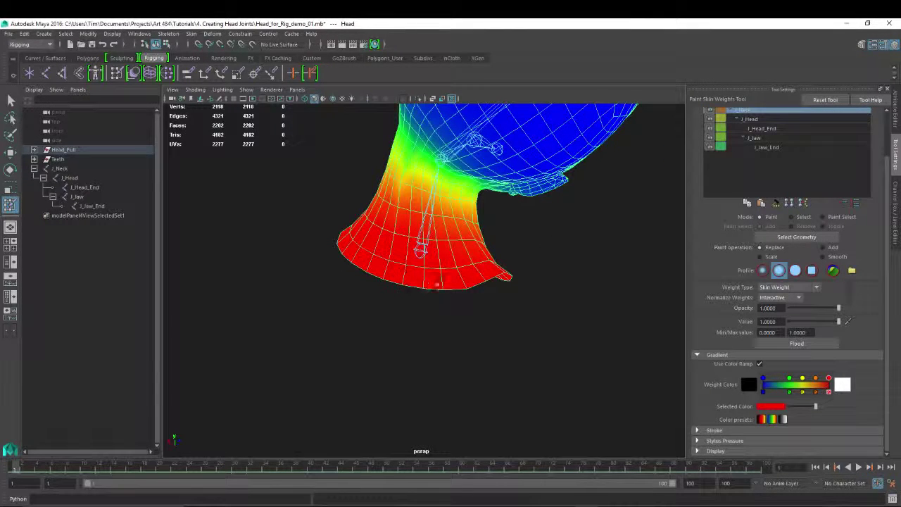
left_click_drag(340, 242, 435, 299, "alt")
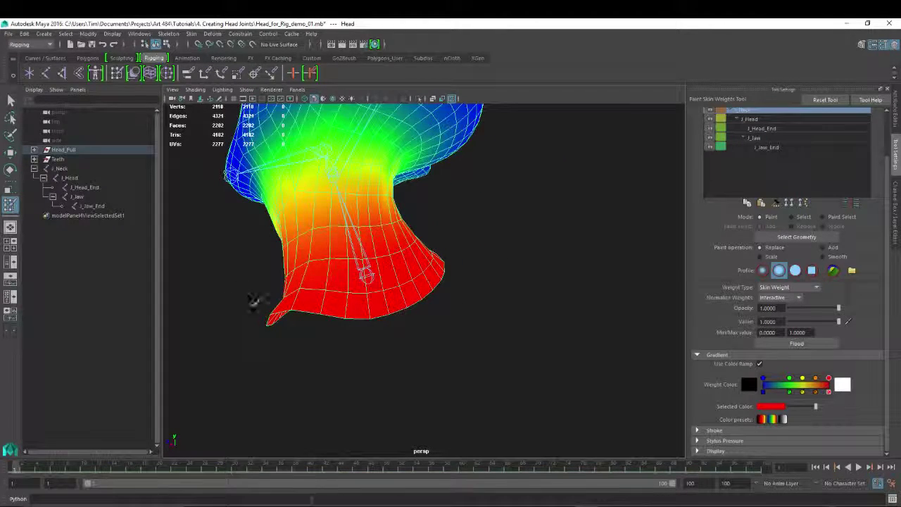
left_click_drag(253, 302, 524, 355, "alt")
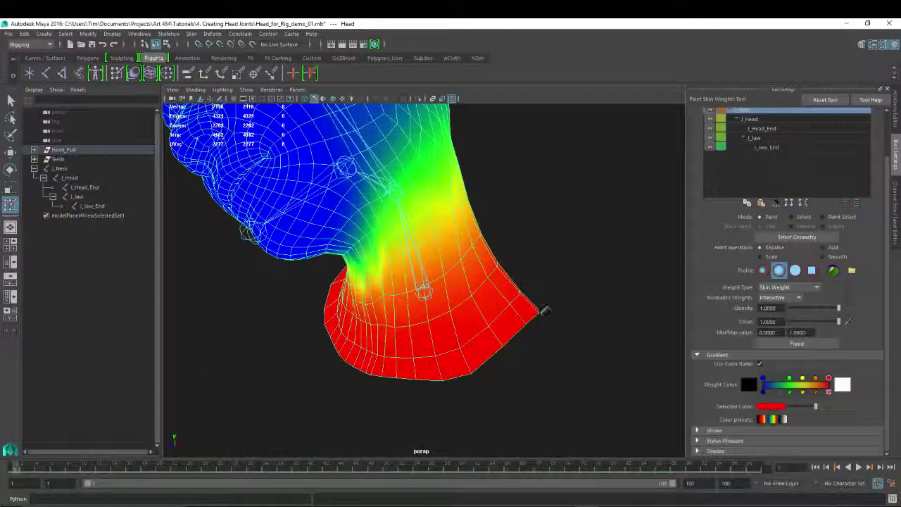
Switch the head mesh to vertex selection and select the full vertex loop along the open bottom edge of the neck
key("q")
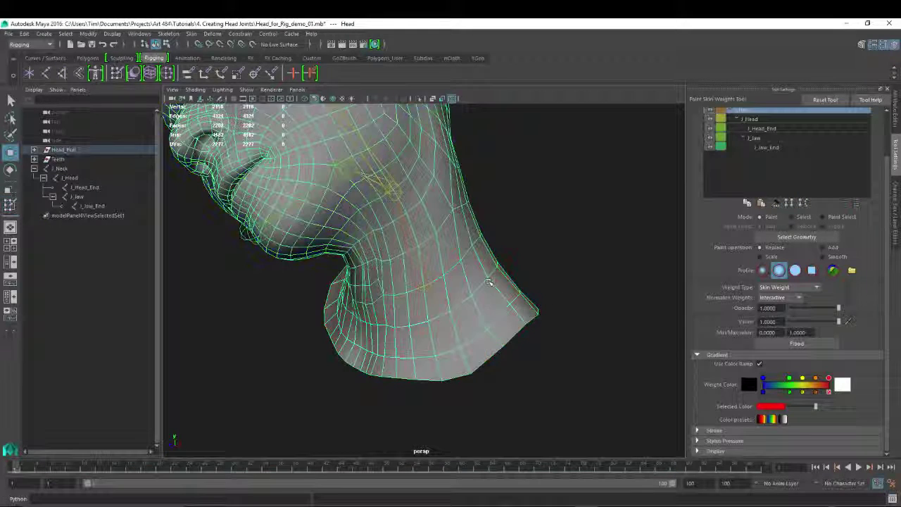
right_click_drag(488, 256, 442, 256)
key("w")
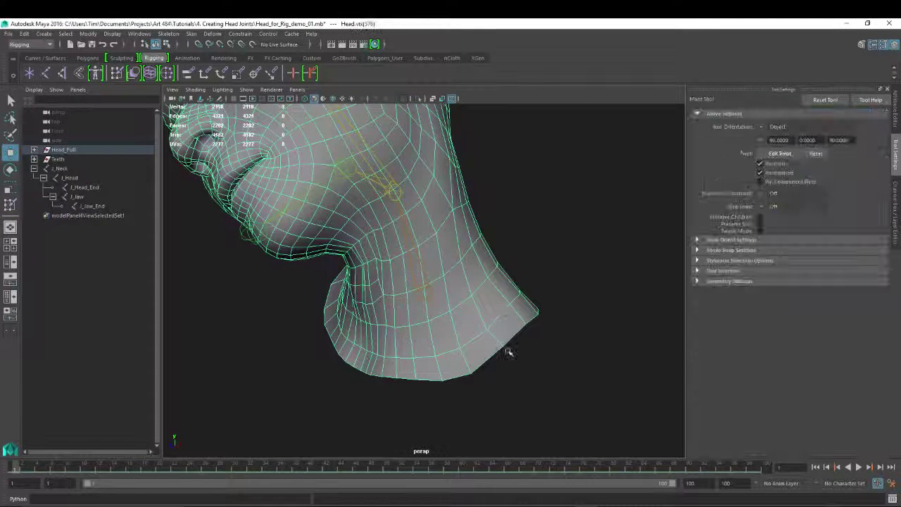
left_click(502, 345)
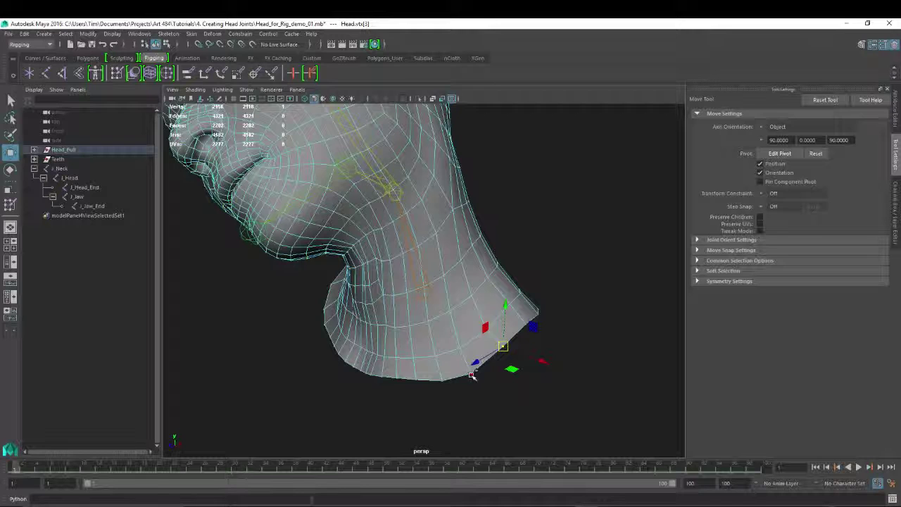
double_click(472, 375, "shift")
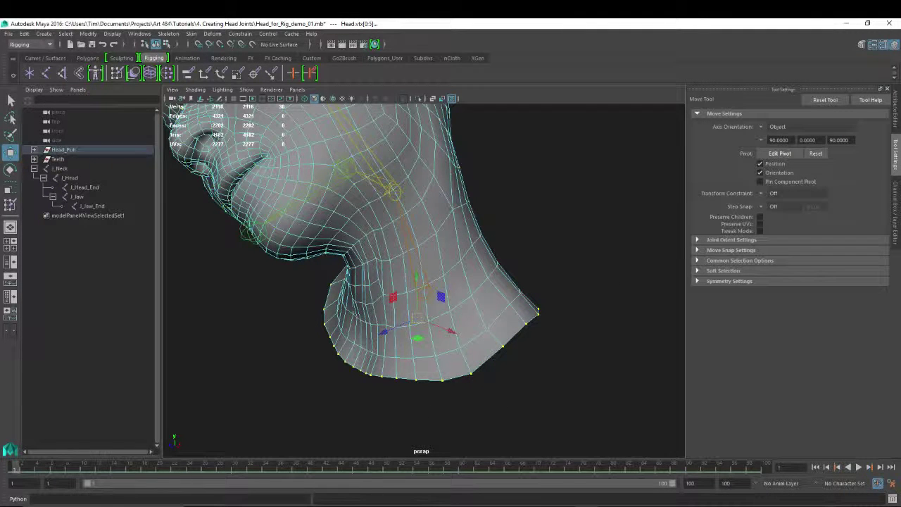
Flood the selected neck edge vertices with a J_Neck weight of 1 using Paint Skin Weights, and check the rim from several sides
left_click(11, 204)
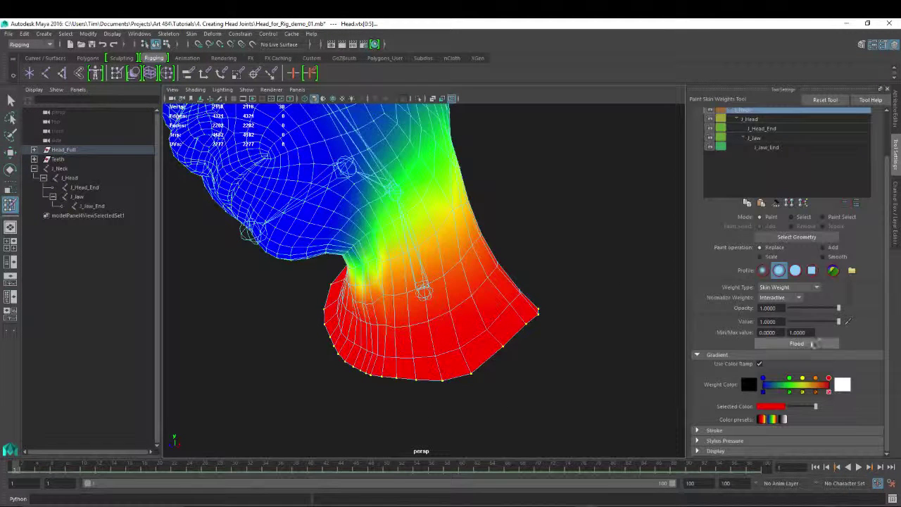
left_click(796, 344)
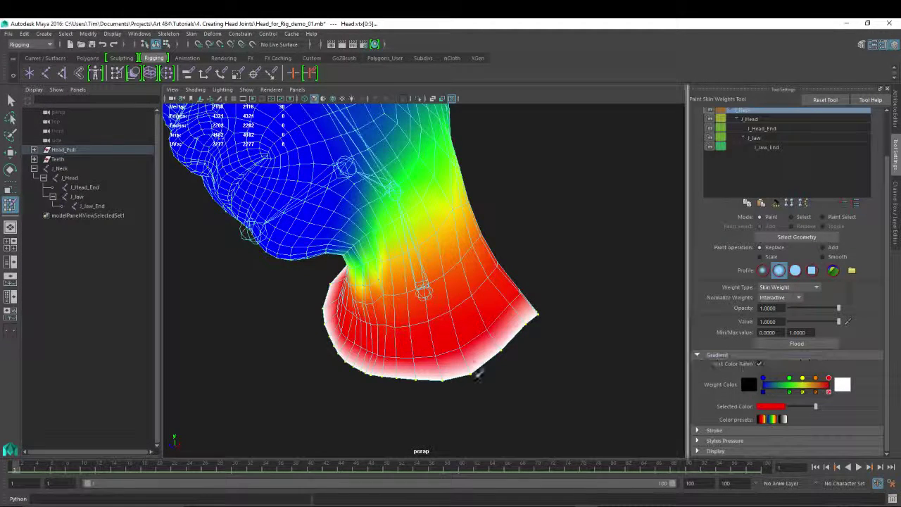
mouse_move(477, 375)
left_mouse_down("alt")
mouse_move(573, 364)
mouse_move(494, 374)
left_mouse_up("alt")
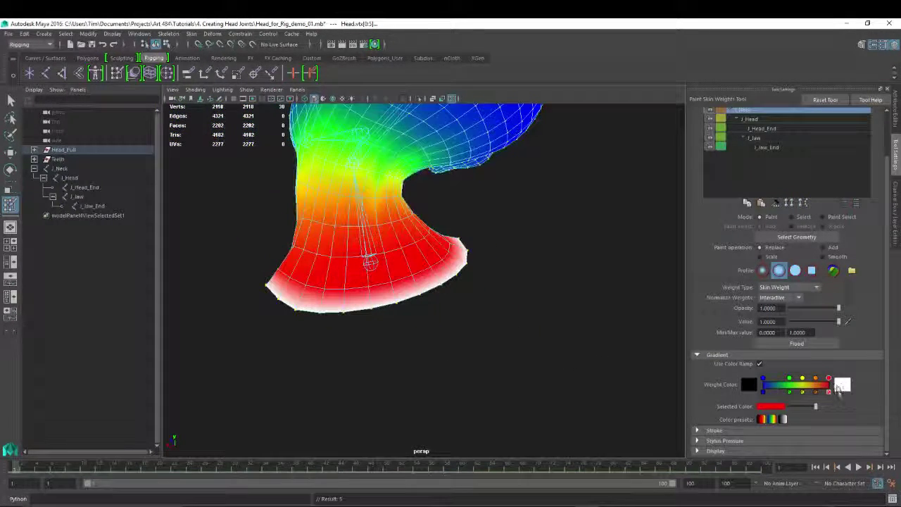
left_click_drag(380, 296, 501, 364, "alt")
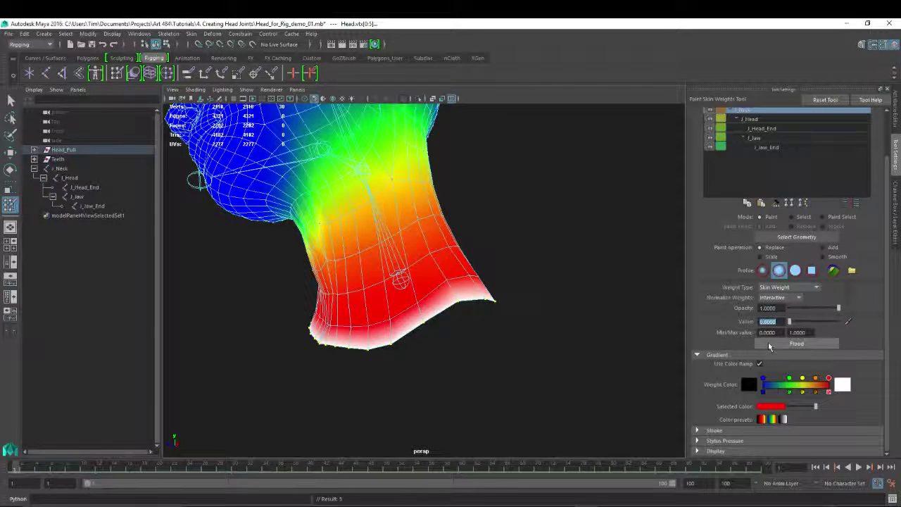
Try flooding the neck edge vertices with a value of 0, and flood them again with 1
left_click(796, 343)
left_click_drag(572, 366, 359, 409, "alt")
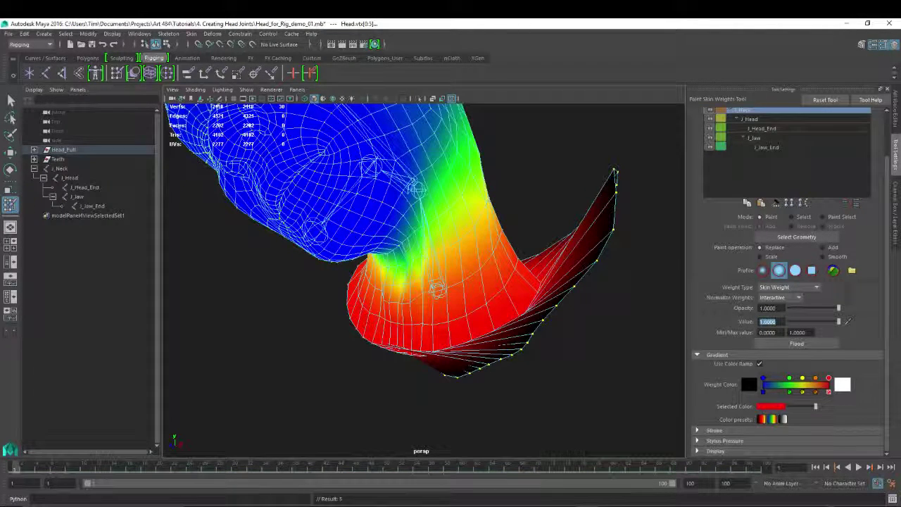
left_click(796, 344)
mouse_move(382, 311)
left_mouse_down("alt")
mouse_move(494, 272)
mouse_move(434, 235)
left_mouse_up("alt")
Straighten the tilted head by setting the Rotate Y value of the J_Head joint to 0
key("w")
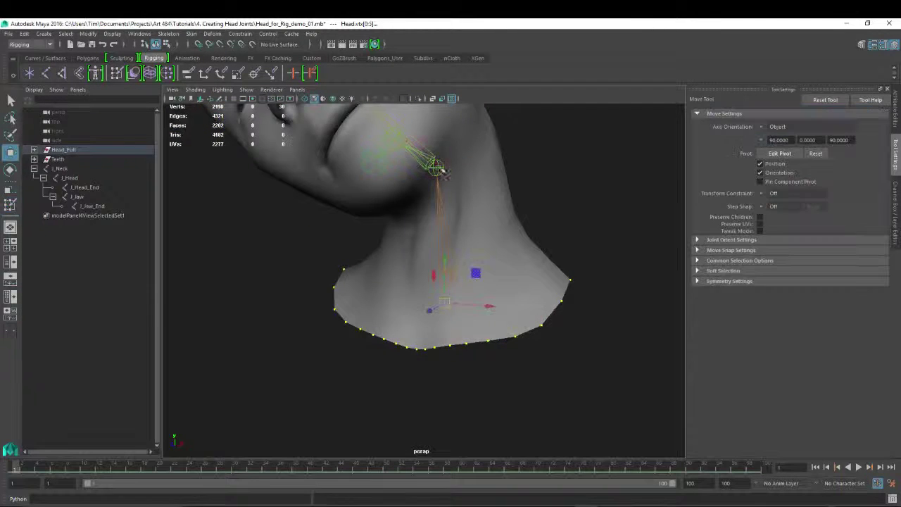
left_click(442, 169)
middle_click_drag(589, 140, 542, 175, "alt")
left_click(895, 109)
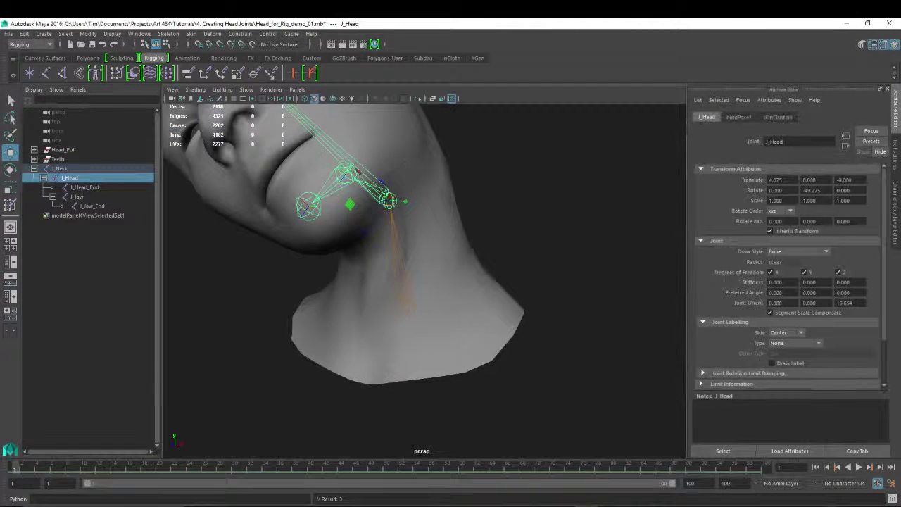
left_click(811, 190)
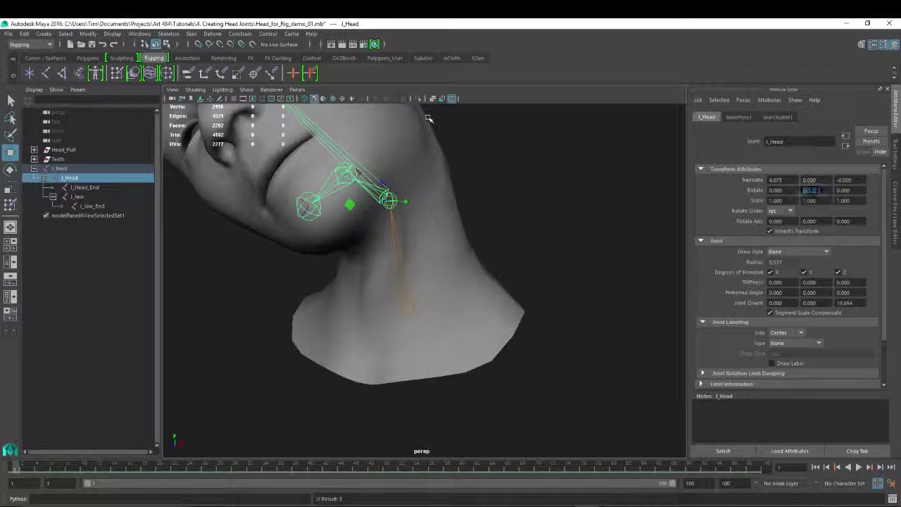
type("0")
key("Return")
Select the head mesh and switch to the side view, framing the head in profile
left_click_drag(482, 267, 390, 236, "alt")
left_click(354, 216)
left_click_drag(219, 237, 332, 246, "alt")
right_click_drag(225, 227, 288, 205, "alt")
left_click_drag(288, 205, 334, 183, "alt")
left_click(279, 180)
key("space")
middle_click_drag(191, 205, 205, 185, "alt")
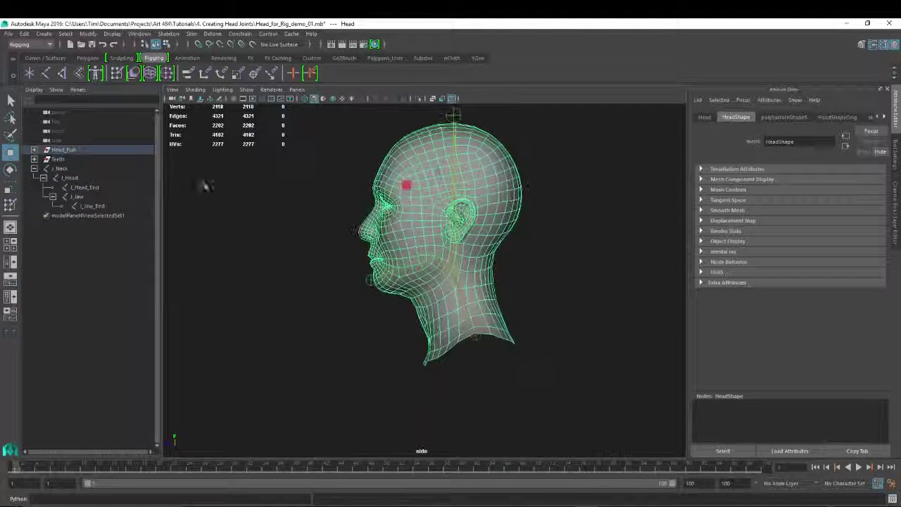
left_click(351, 202)
right_click_drag(351, 202, 392, 204, "alt")
middle_click_drag(392, 204, 392, 226, "alt")
left_click(389, 209)
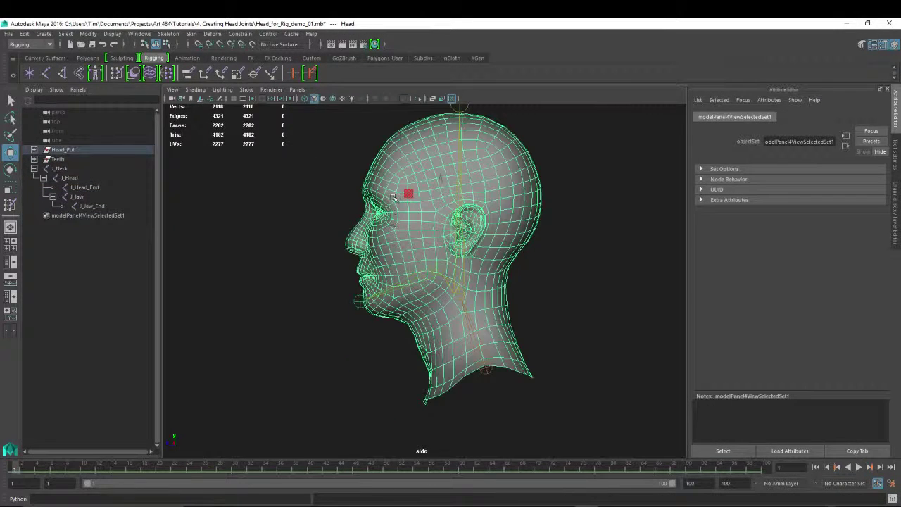
Test the jaw deformation by rotating J_Jaw about -8 degrees around Z, and undo the rotation
left_click(403, 279)
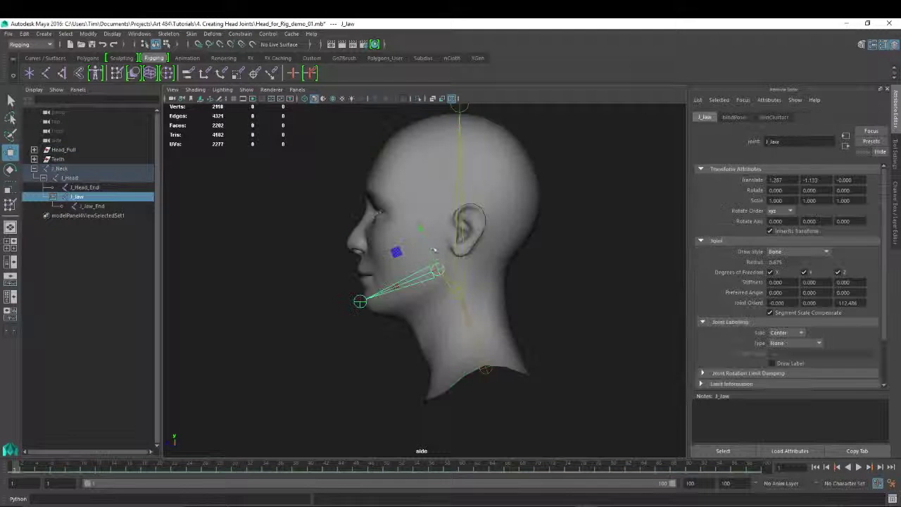
key("e")
left_click_drag(406, 241, 386, 237)
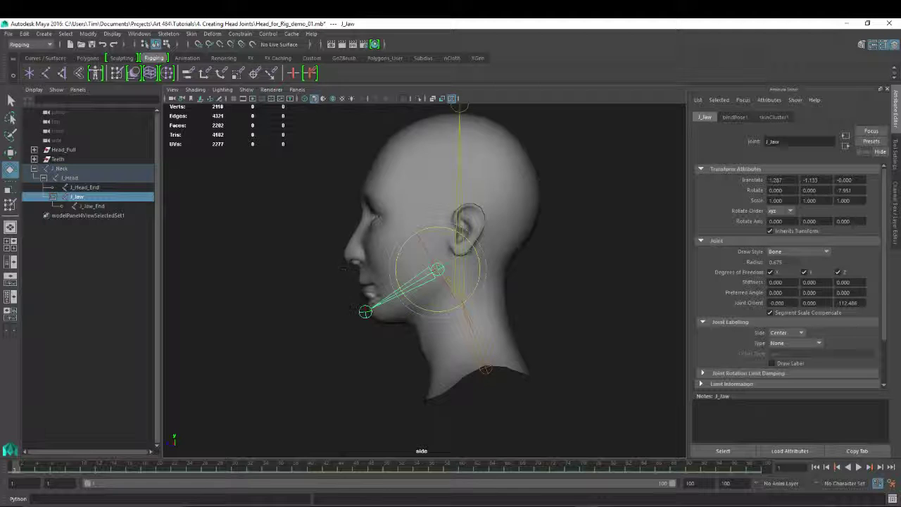
key("ctrl+z")
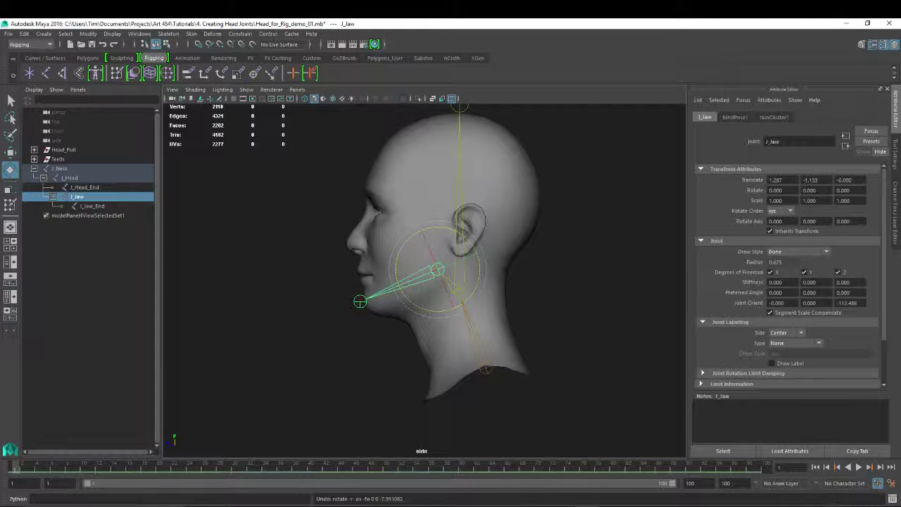
Switch the head mesh to vertex selection and select the vertices of the face from the forehead down to the nose
right_click_drag(398, 187, 352, 188)
left_click_drag(243, 117, 422, 274)
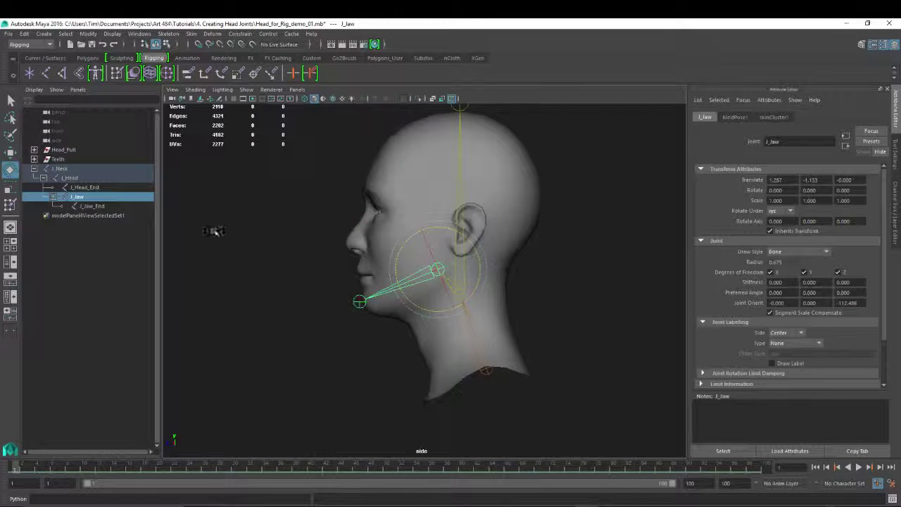
right_click(403, 165)
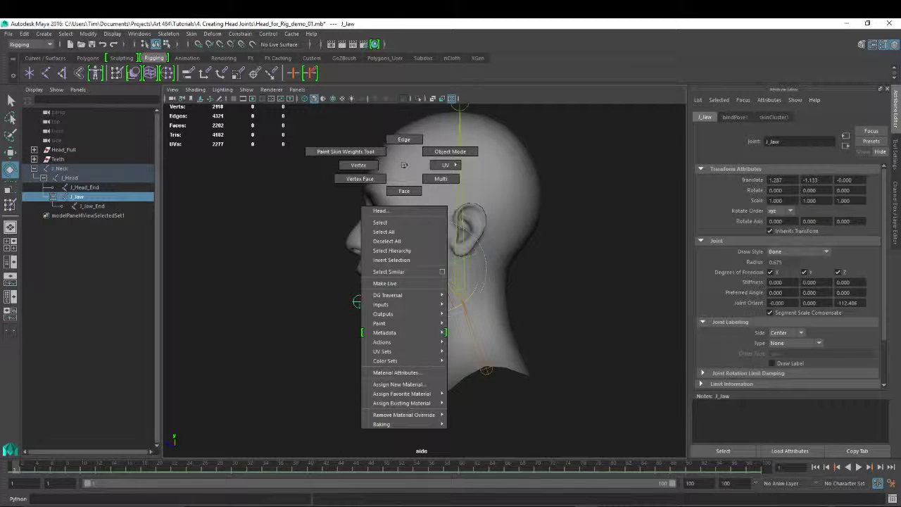
left_click(363, 165)
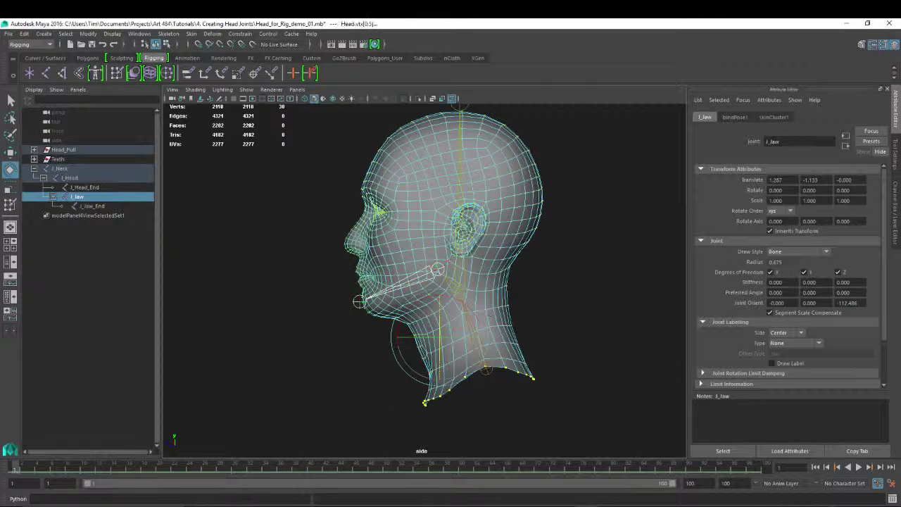
left_click_drag(323, 121, 434, 228)
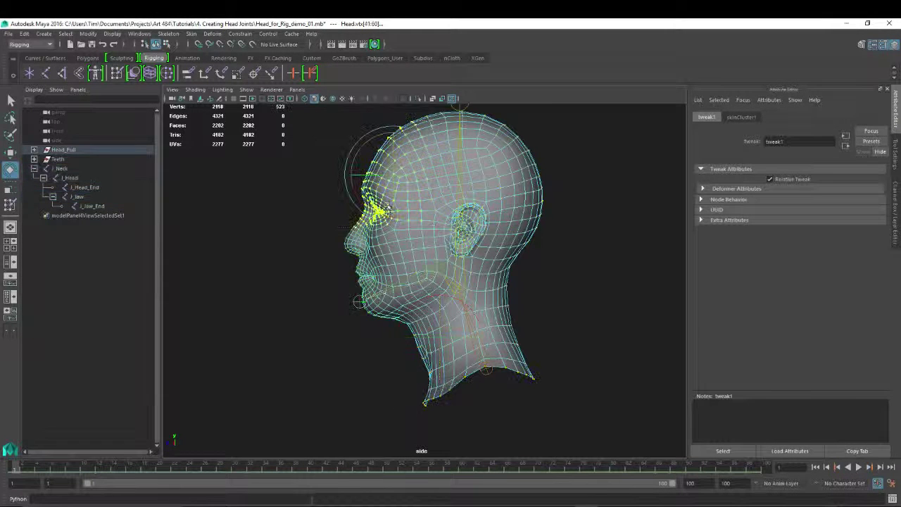
left_click_drag(297, 165, 428, 252)
Add the vertices below the nose, down to the upper lip, to the face selection
middle_click_drag(196, 264, 204, 236, "alt")
right_click_drag(203, 236, 353, 184, "alt")
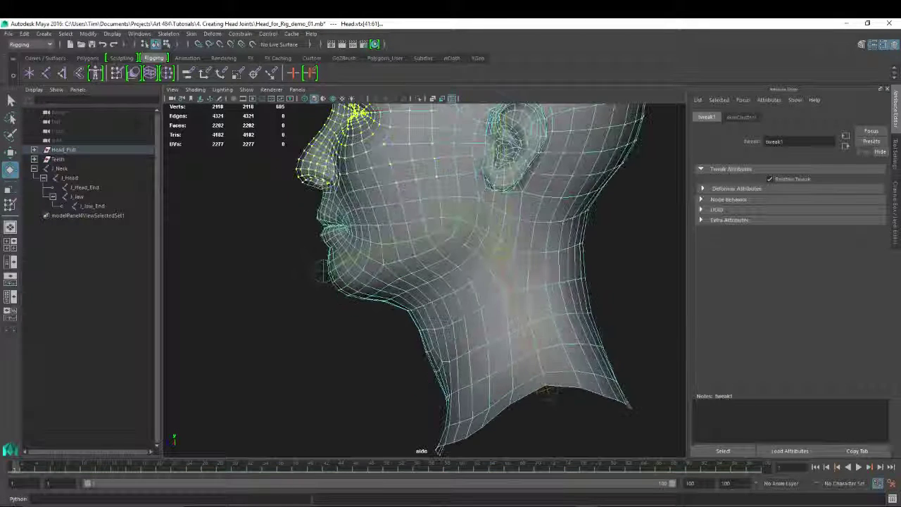
middle_click_drag(317, 167, 343, 210, "alt")
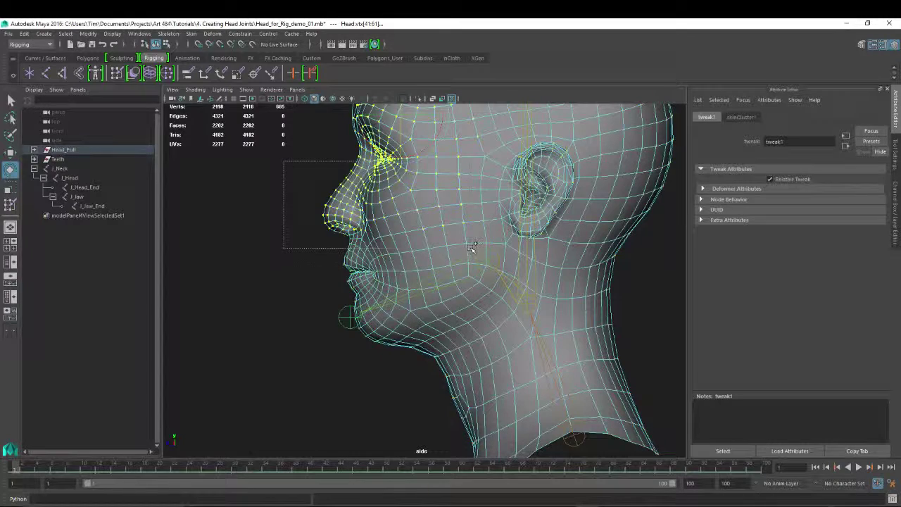
left_click_drag(301, 209, 438, 263, "shift")
scroll(252, 221, "up", 2)
middle_click_drag(243, 233, 345, 229, "alt")
right_click_drag(345, 229, 622, 239, "alt")
middle_click_drag(621, 239, 533, 302, "alt")
left_click_drag(242, 138, 395, 273, "shift")
Show the mesh in wireframe and add the remaining upper lip vertices just above the mouth line to the selection
key("4")
middle_click_drag(470, 257, 445, 241, "alt")
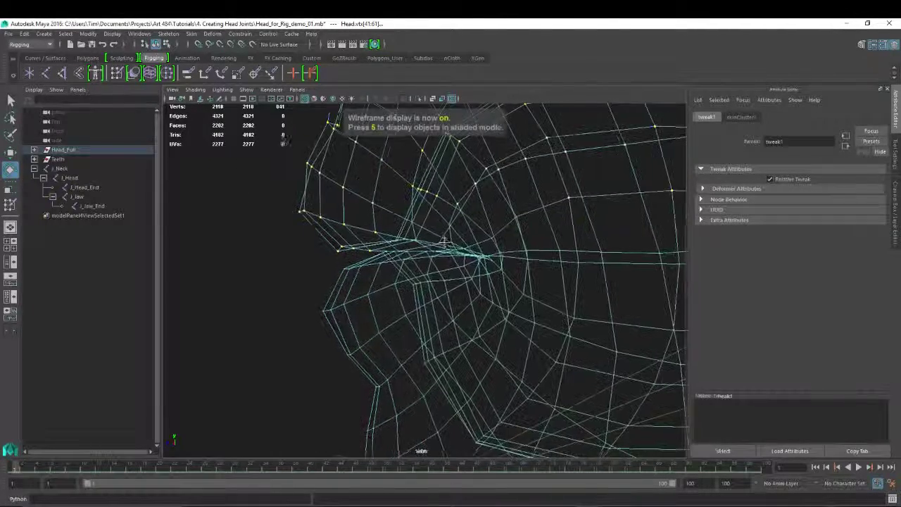
right_click_drag(260, 242, 478, 248, "alt")
left_click_drag(344, 171, 500, 218, "shift")
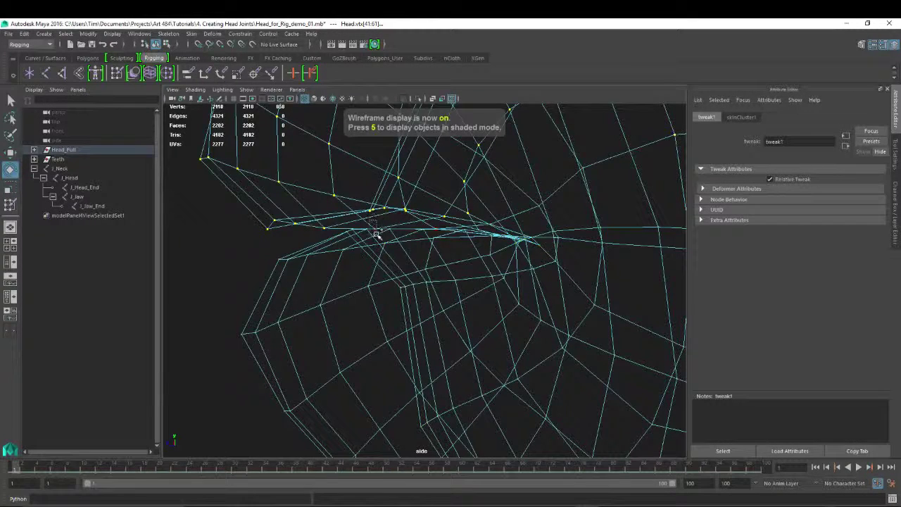
Switch to the front view and turn on shaded display to check the mouth area
key("space")
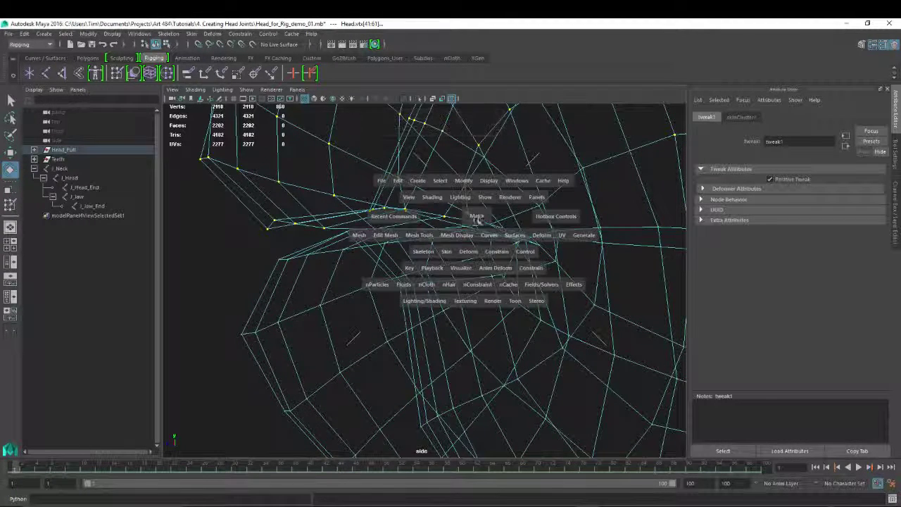
key("space")
left_click_drag(477, 213, 477, 233)
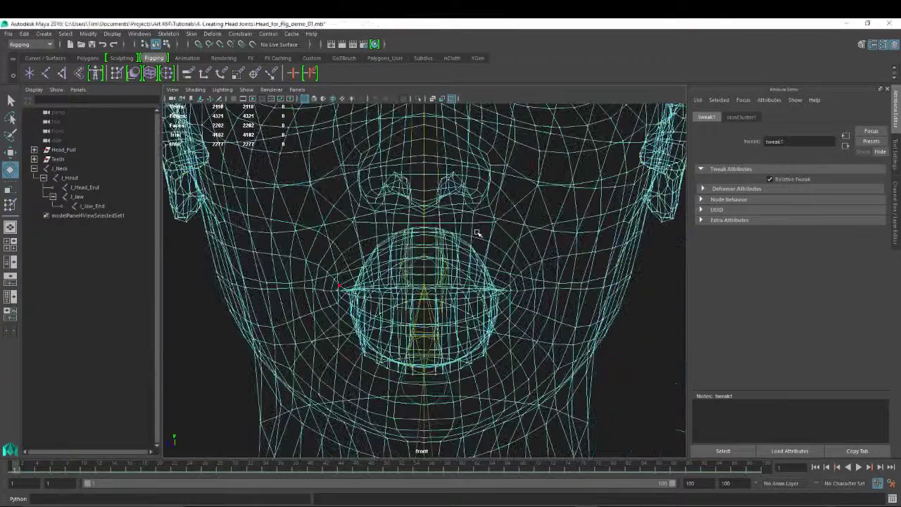
left_click(477, 233)
key("5")
Undo the accidental deselection to restore the upper face vertex selection, and check it around the lips
key("ctrl+z")
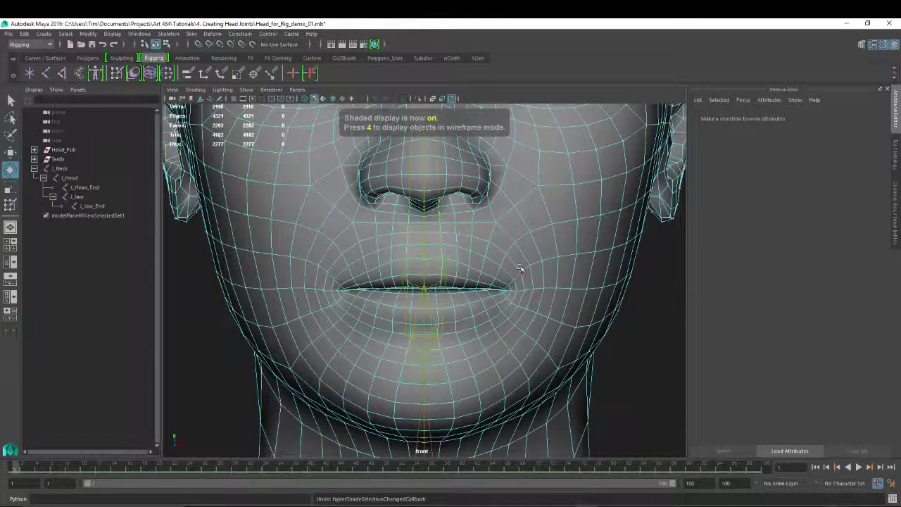
key("ctrl+z")
key("ctrl+z")
key("ctrl+z")
key("ctrl+z")
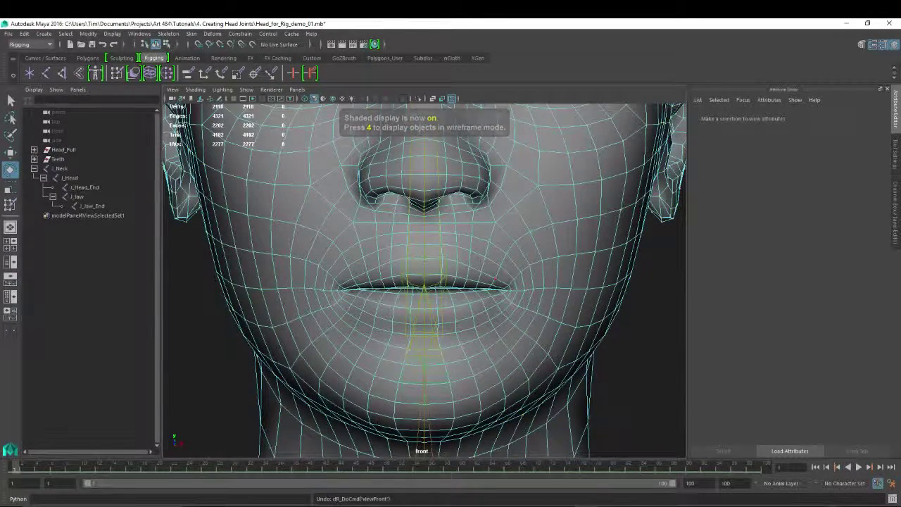
key("ctrl+z")
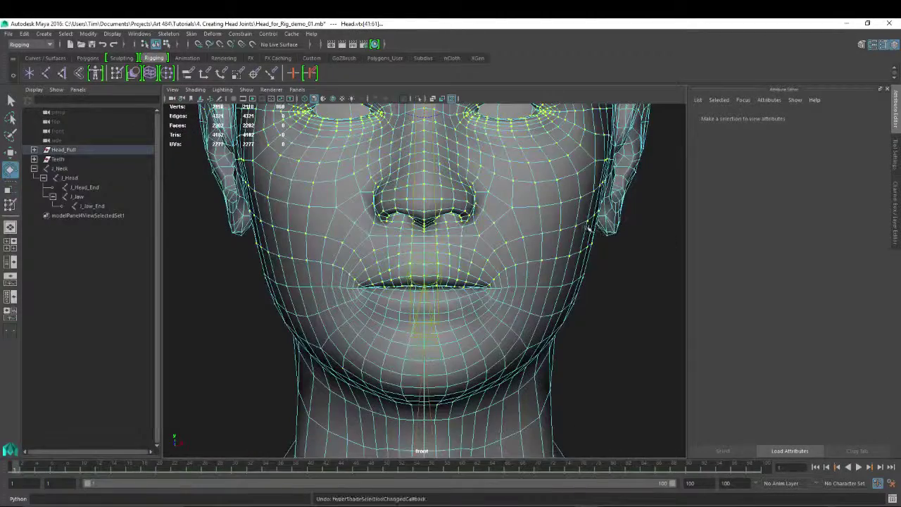
key("ctrl+z")
key("ctrl+z")
key("ctrl+z")
key("ctrl+z")
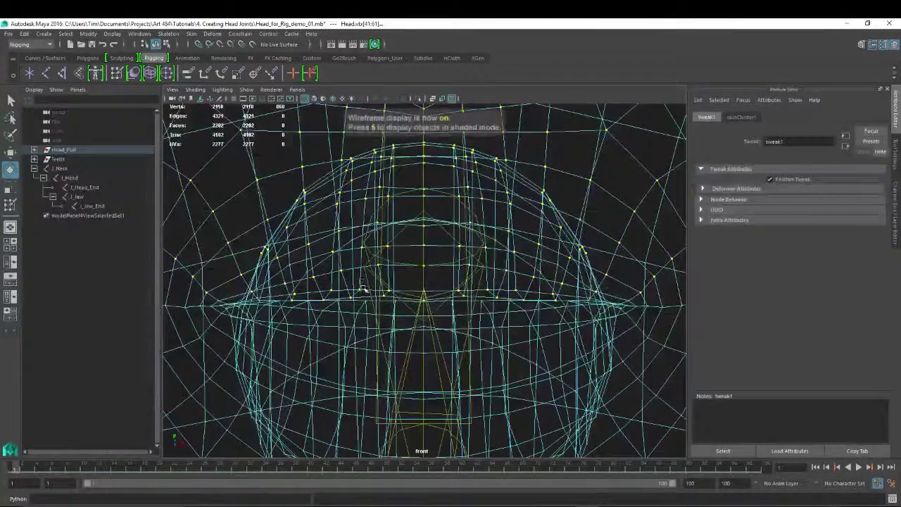
key("ctrl+z")
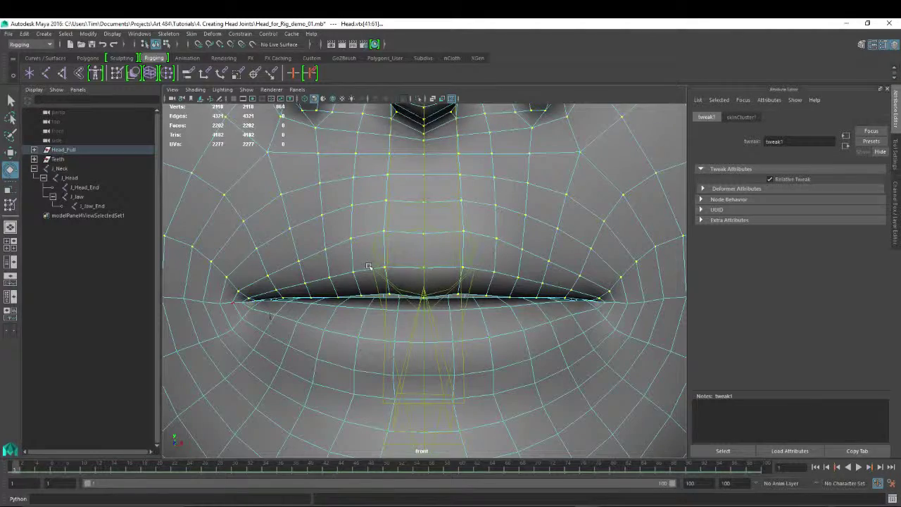
Return to the perspective view and reopen the Paint Skin Weights tool with its settings for the selected face vertices
key("f")
key("space")
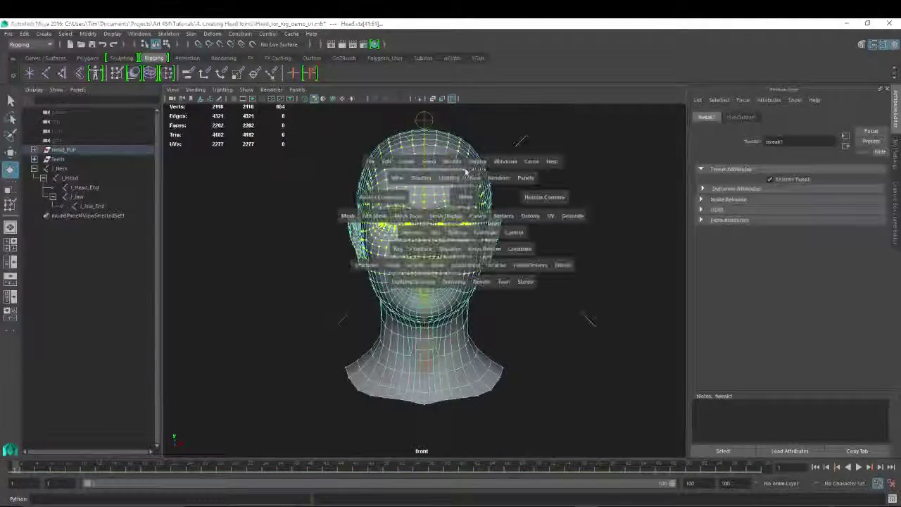
left_click_drag(466, 197, 465, 171)
double_click(11, 205)
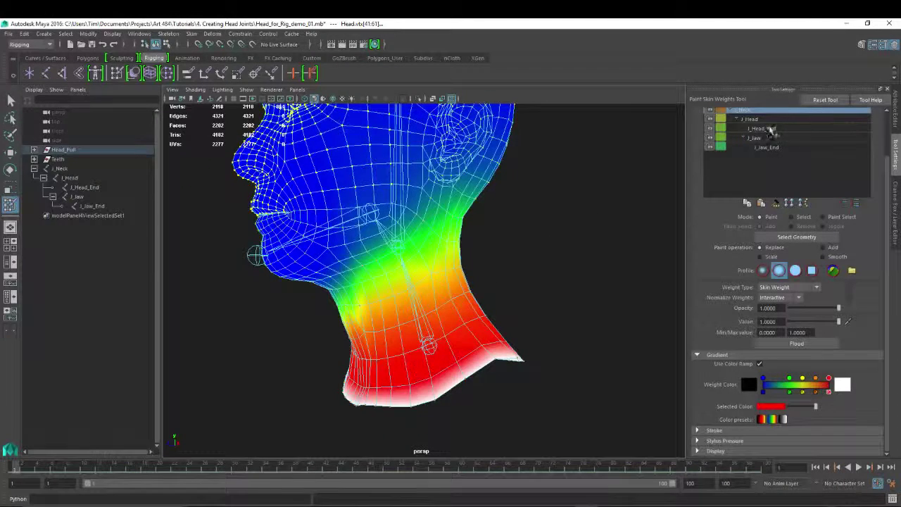
Choose J_Head as the influence to paint and frame the whole head to see its weights
left_click(750, 121)
left_click_drag(394, 194, 241, 288, "alt")
middle_click_drag(254, 277, 257, 307, "alt")
key("3")
right_click_drag(451, 293, 277, 161, "alt")
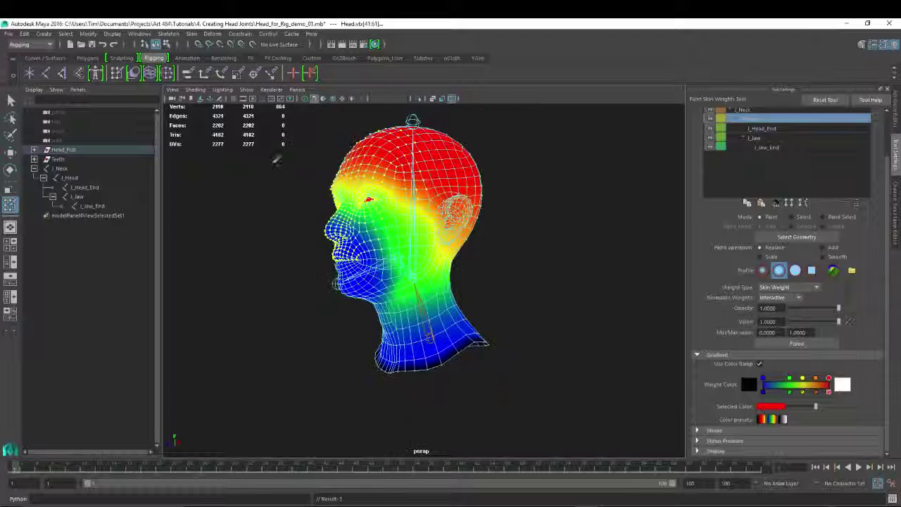
Flood the selected upper face vertices with a J_Head weight of 1.0 using the Replace operation
left_click_drag(398, 298, 324, 295, "alt")
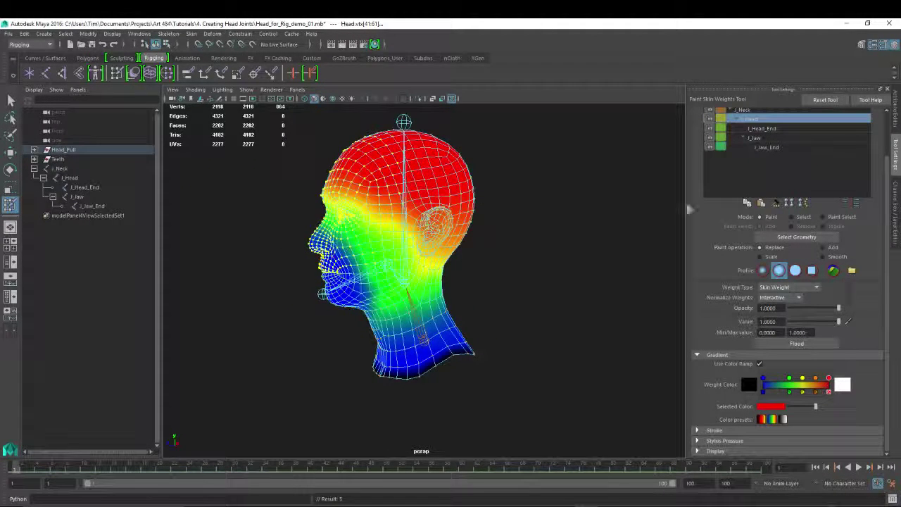
left_click(795, 343)
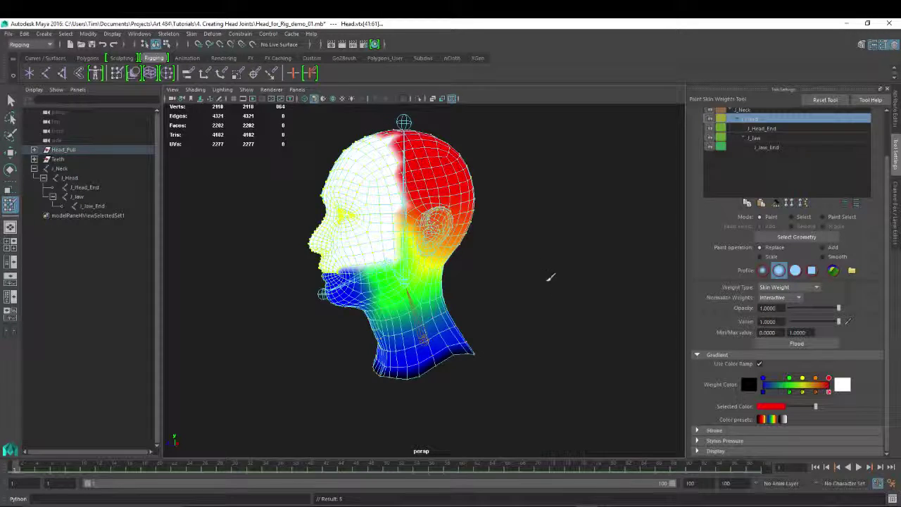
left_click_drag(557, 289, 525, 282, "alt")
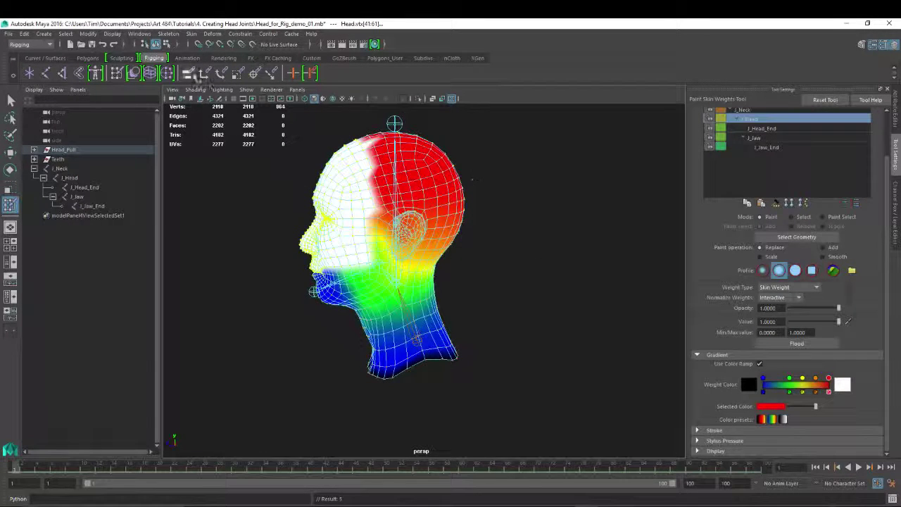
Limit the viewport display to polygons so the joints are hidden
left_click(247, 90)
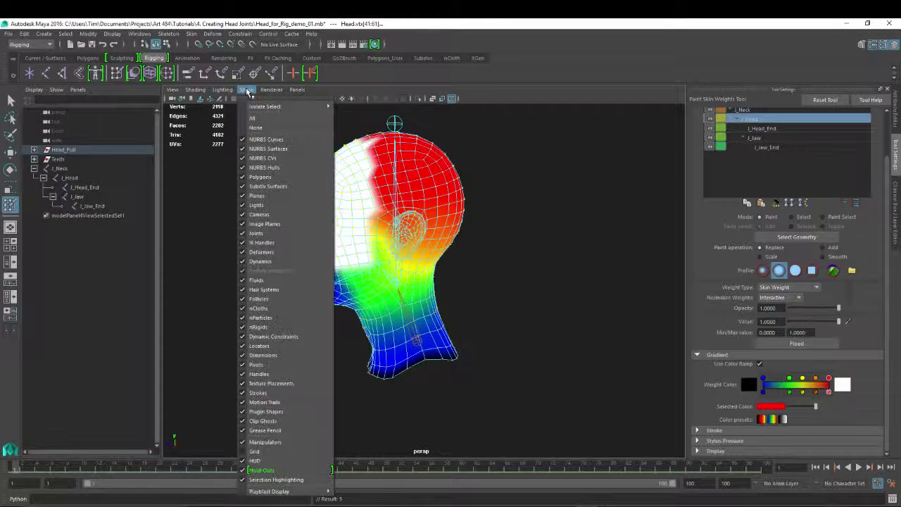
left_click(255, 129)
left_click(246, 90)
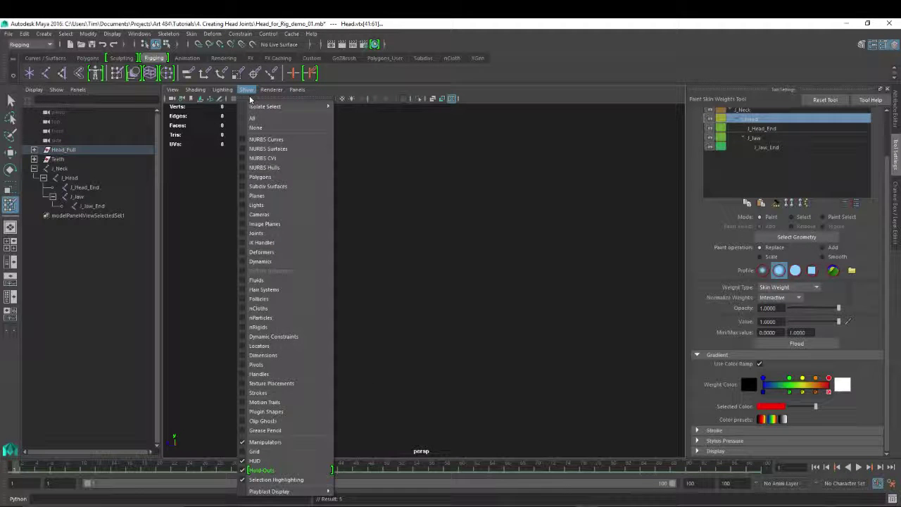
left_click(264, 176)
Switch to vertex selection in wireframe display, clear the trial selection of head vertices and go to the side view
key("w")
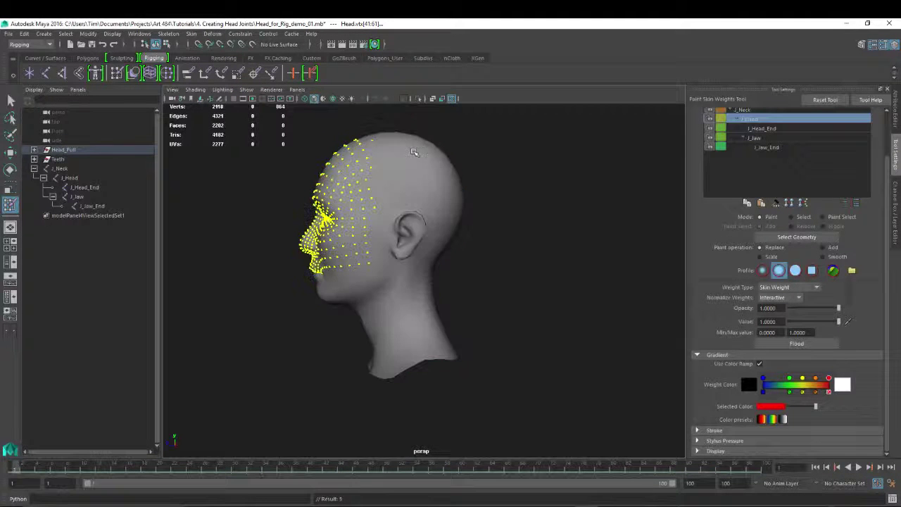
mouse_move(413, 152)
right_mouse_down()
mouse_move(410, 174)
mouse_move(451, 155)
mouse_move(357, 150)
right_mouse_up()
key("4")
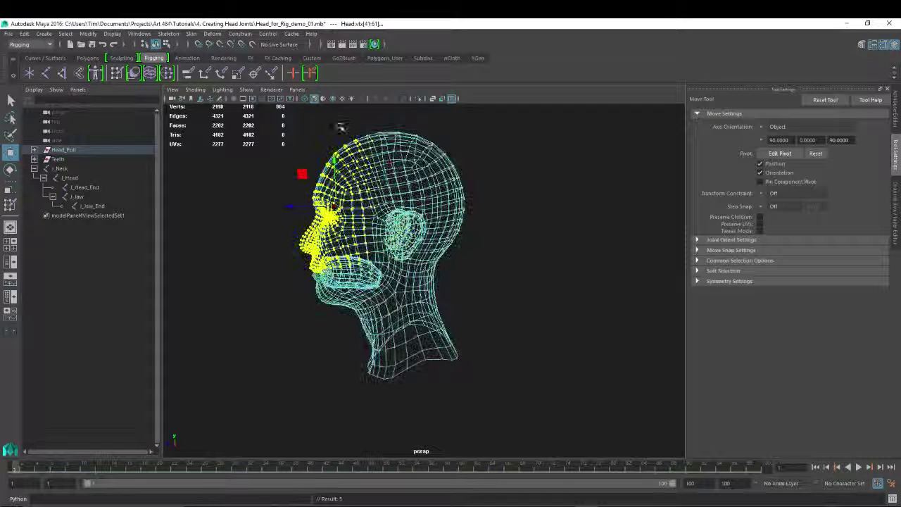
left_click_drag(340, 127, 589, 255)
key("space")
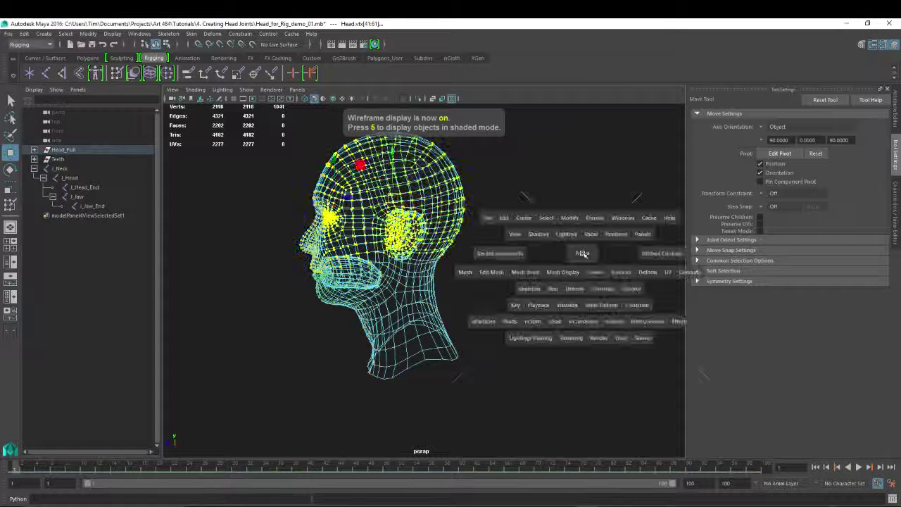
left_click(595, 244)
key("space")
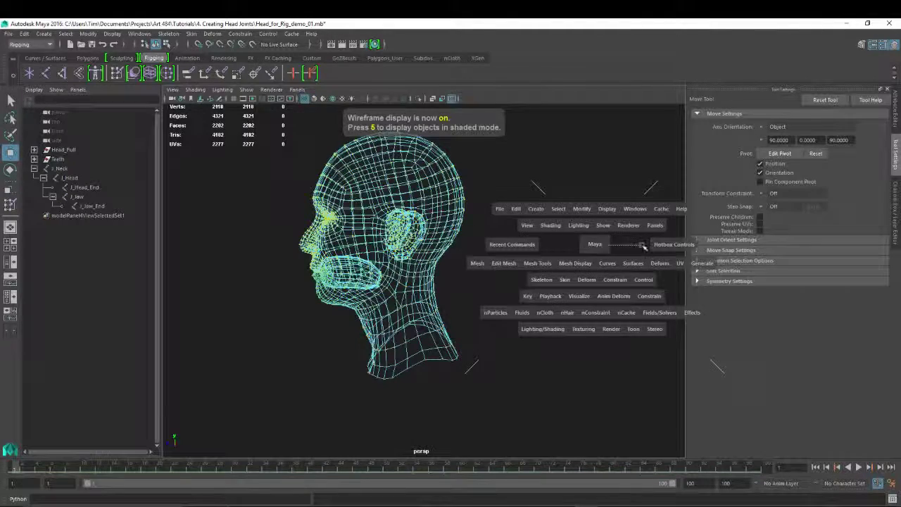
left_click_drag(597, 246, 623, 250)
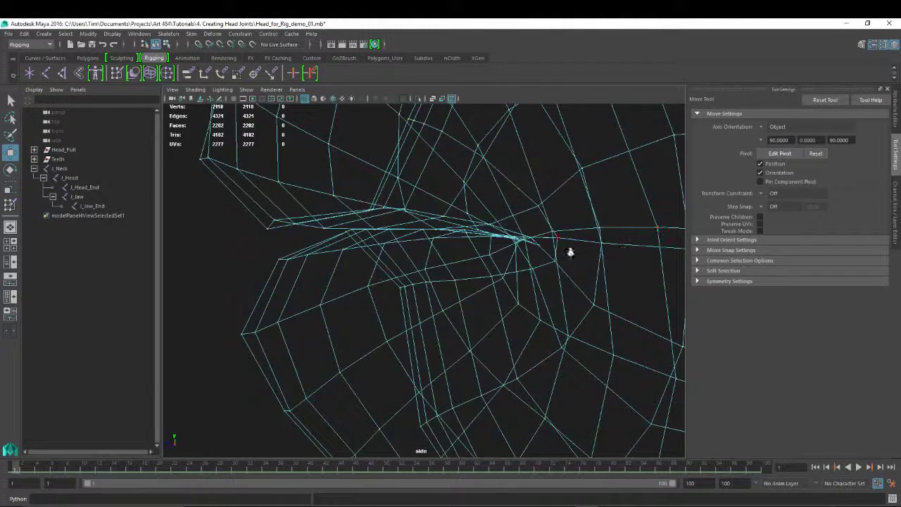
Select the cranium and ear vertices in the side view, adding the ones at the skull base and below the earlobe
key("f")
left_click_drag(312, 141, 587, 254)
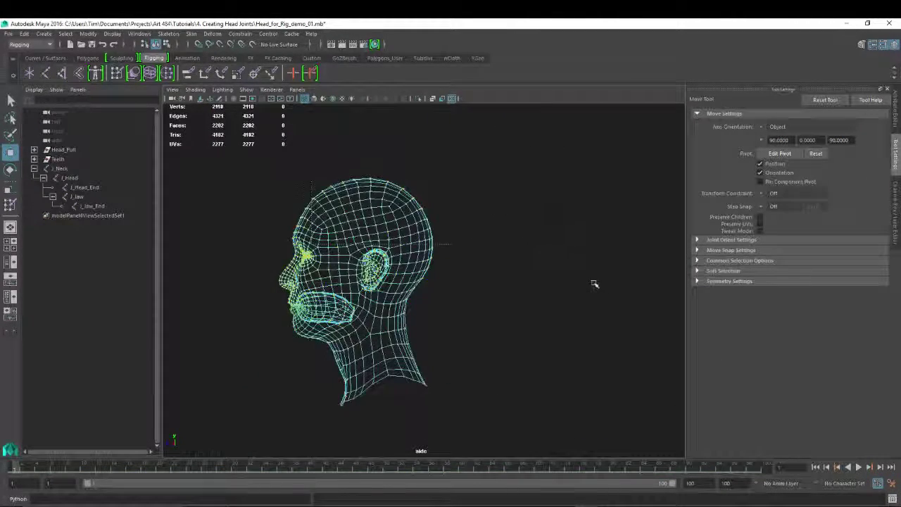
left_click_drag(594, 284, 595, 284)
left_click_drag(430, 295, 432, 295, "ctrl+shift")
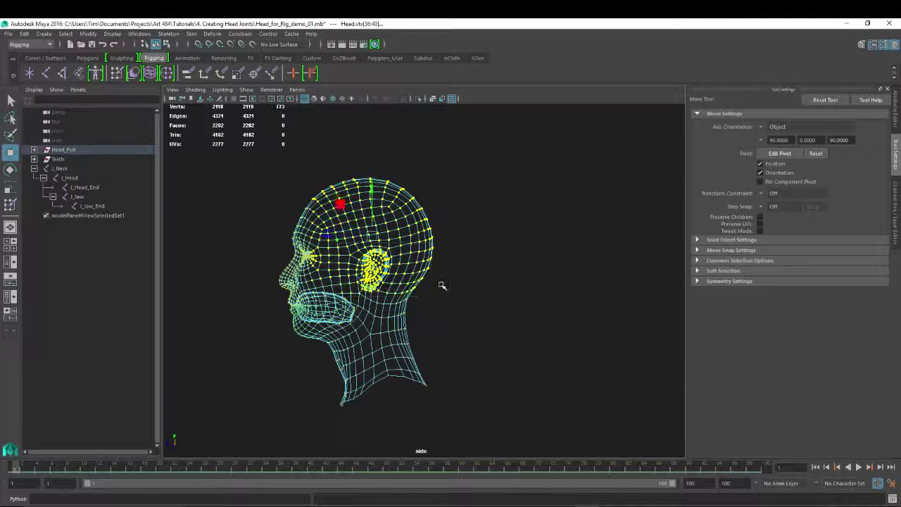
scroll(354, 320, "up", 5)
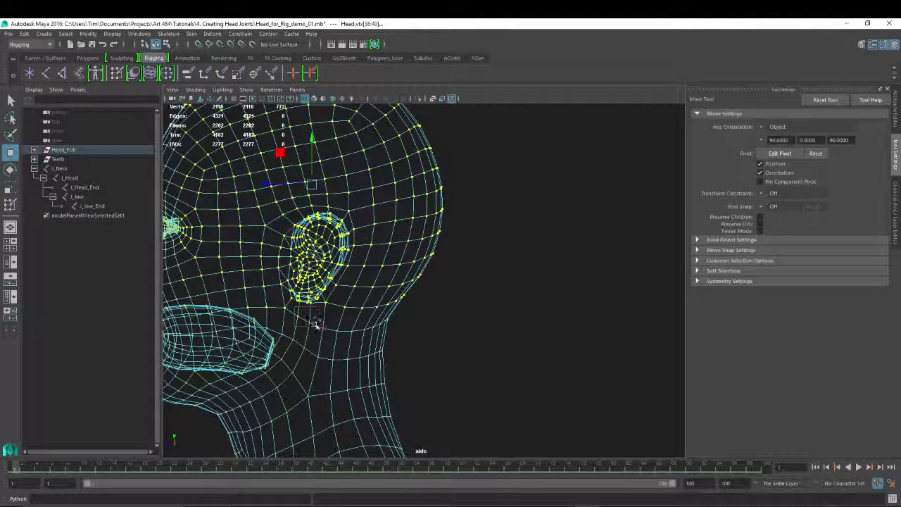
left_click_drag(318, 325, 320, 326, "ctrl+shift")
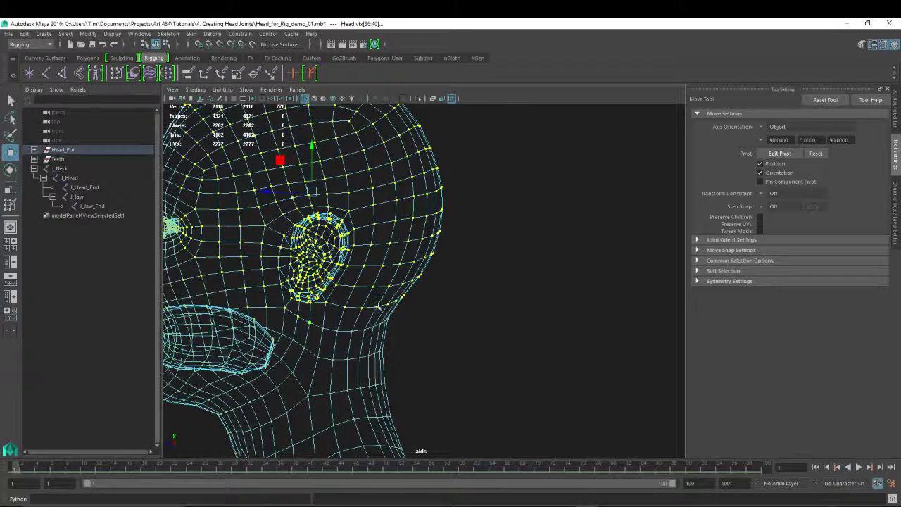
middle_click_drag(376, 306, 548, 293, "alt")
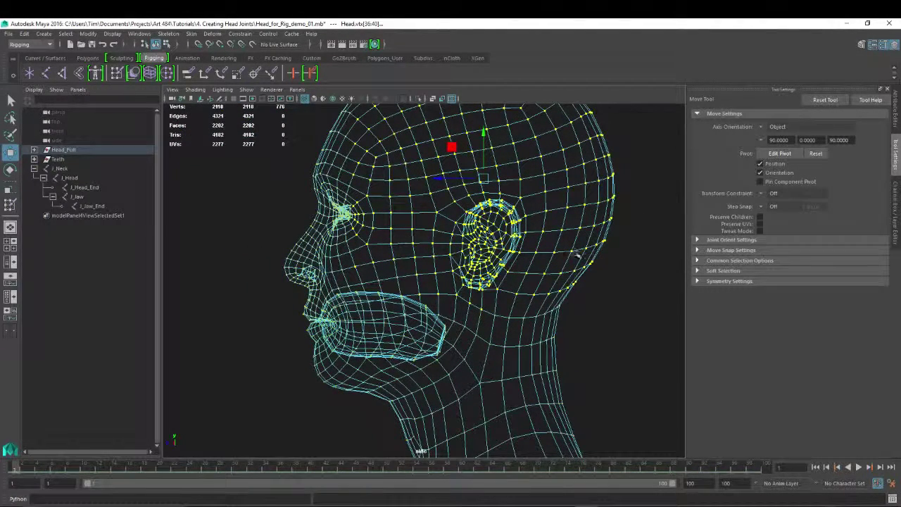
Flood the selected cranium and ear vertices with a J_Head weight of 1.0 and check the result in shaded display
left_click(11, 207)
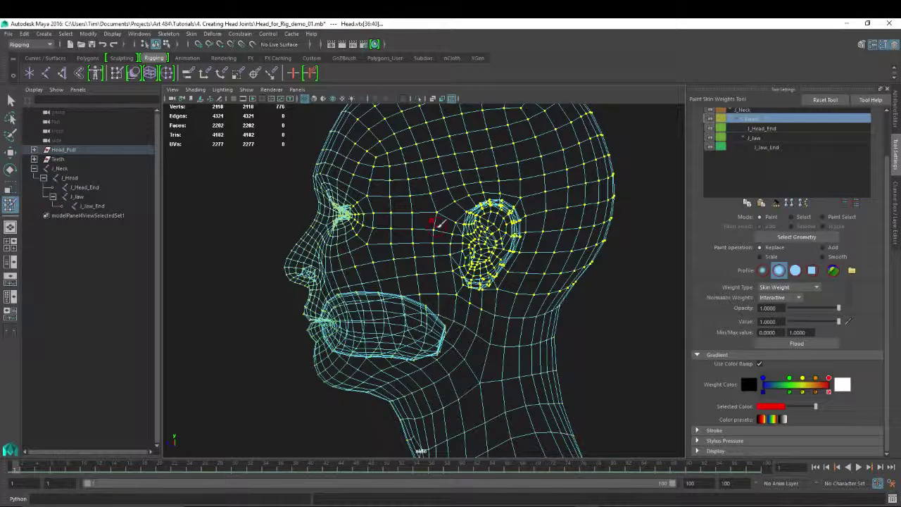
key("5")
scroll(507, 221, "down", 3)
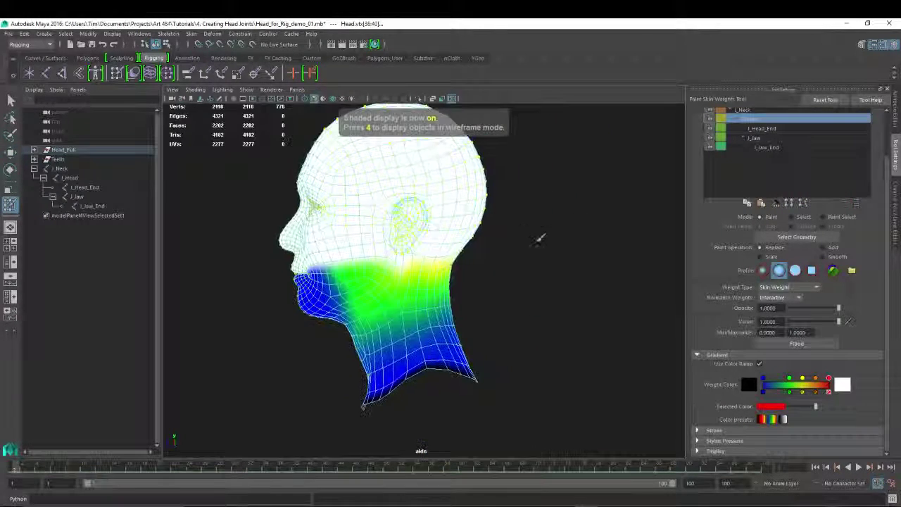
Leave vertex selection, test the head weights by rotating J_Head, and undo the rotation
key("w")
right_click_drag(413, 201, 461, 185)
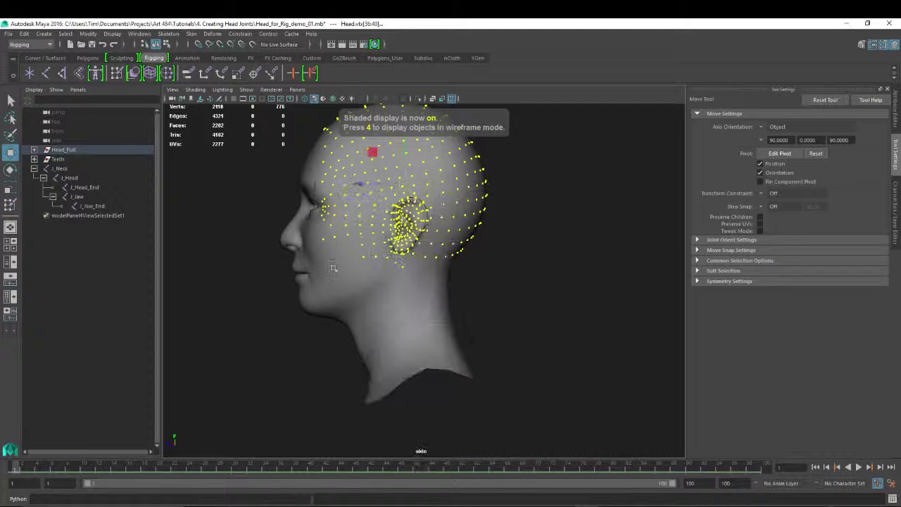
left_click(68, 178)
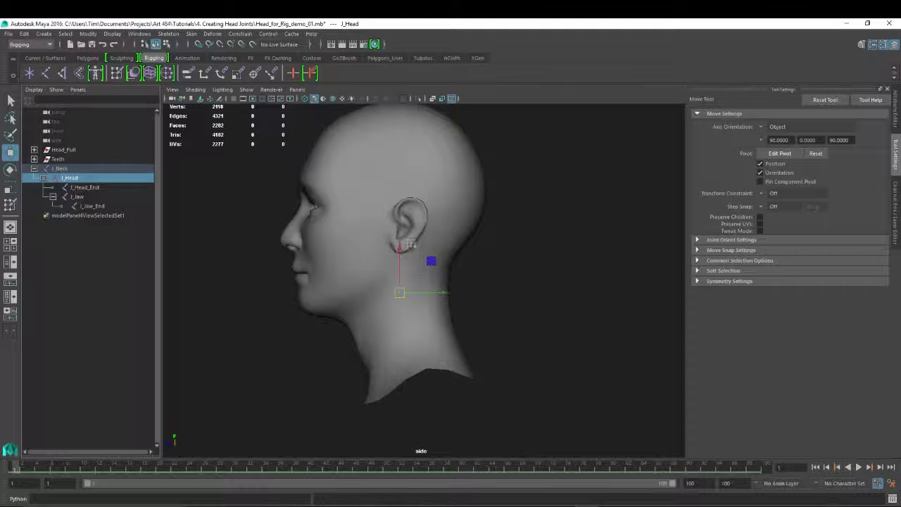
key("e")
left_click_drag(426, 289, 350, 359)
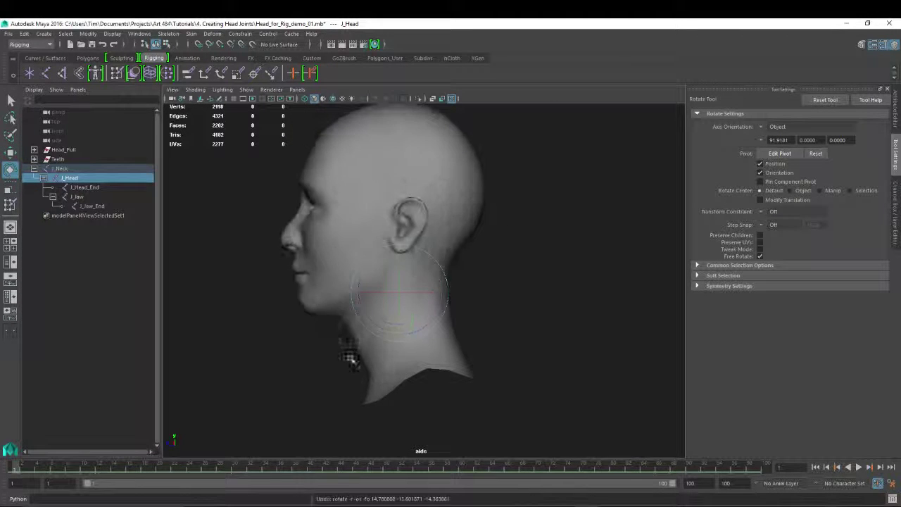
left_click_drag(384, 287, 260, 257)
middle_click_drag(260, 257, 294, 266, "alt")
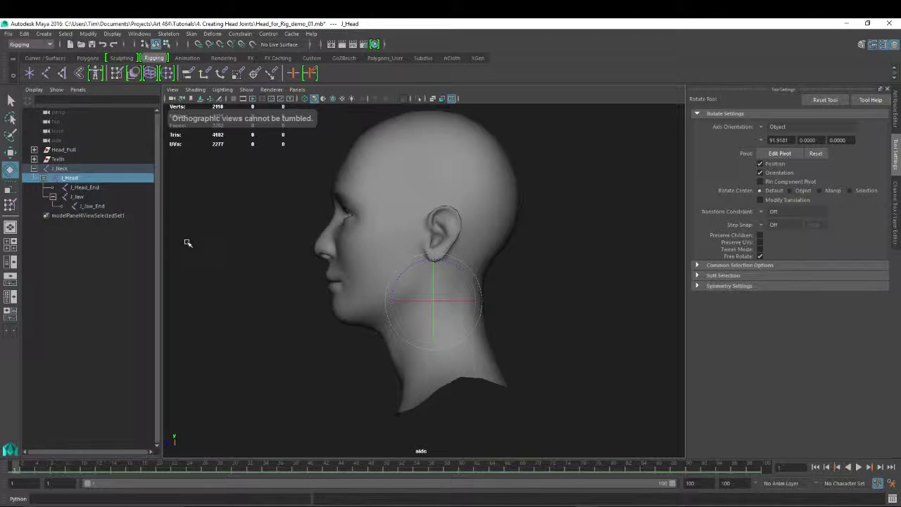
Rotate J_Jaw to open the mouth and examine the mouth corners up close in the perspective view
left_click(76, 197)
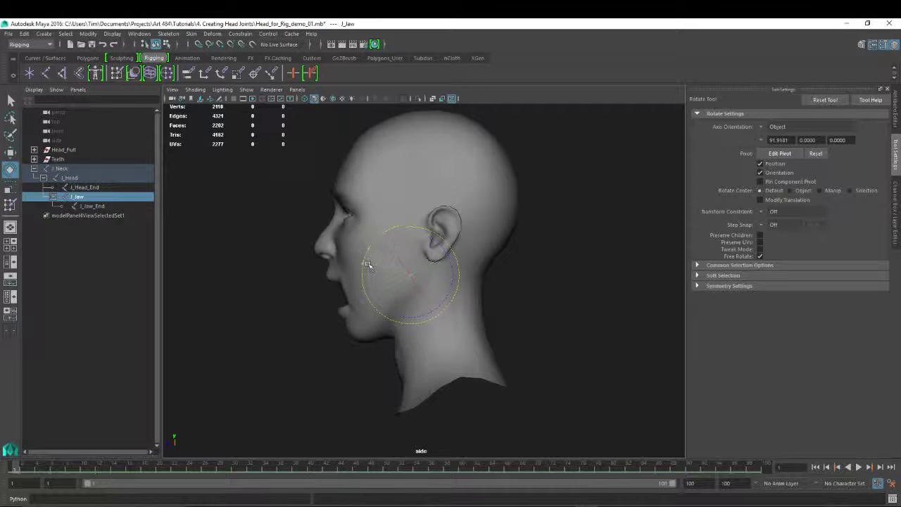
key("space")
left_click_drag(336, 257, 336, 233)
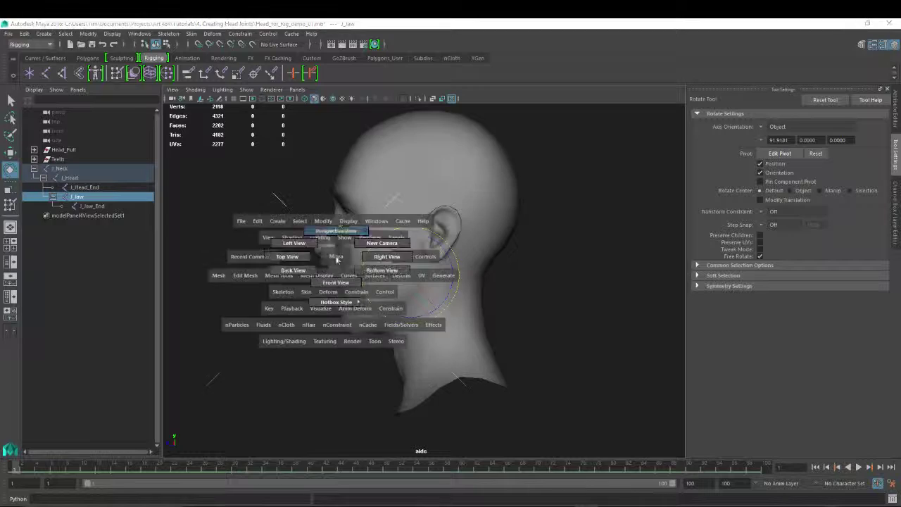
left_click_drag(269, 278, 331, 276, "alt")
right_click_drag(289, 275, 457, 289, "alt")
middle_click_drag(458, 289, 416, 327, "alt")
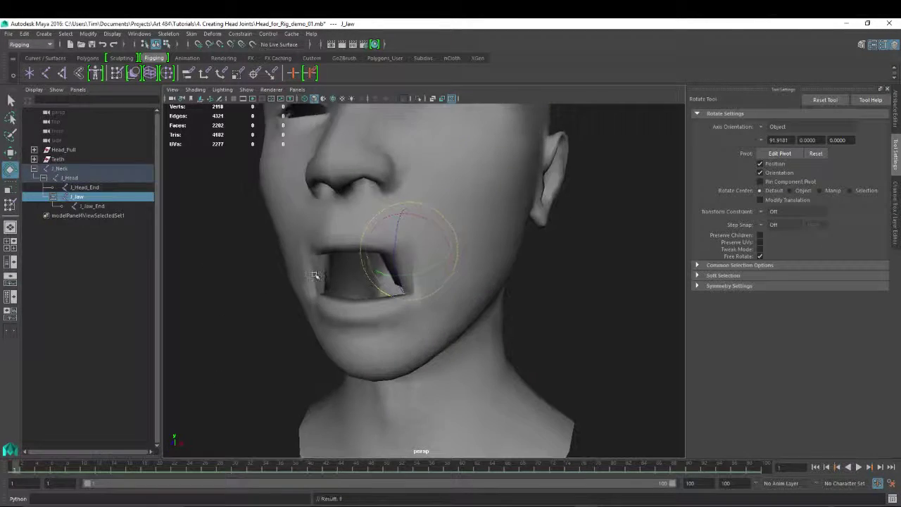
Select the head mesh and set Paint Skin Weights to the Smooth operation with J_Head as the influence
left_click(416, 327)
left_click_drag(416, 326, 366, 278, "alt")
left_click_drag(528, 250, 452, 251, "alt")
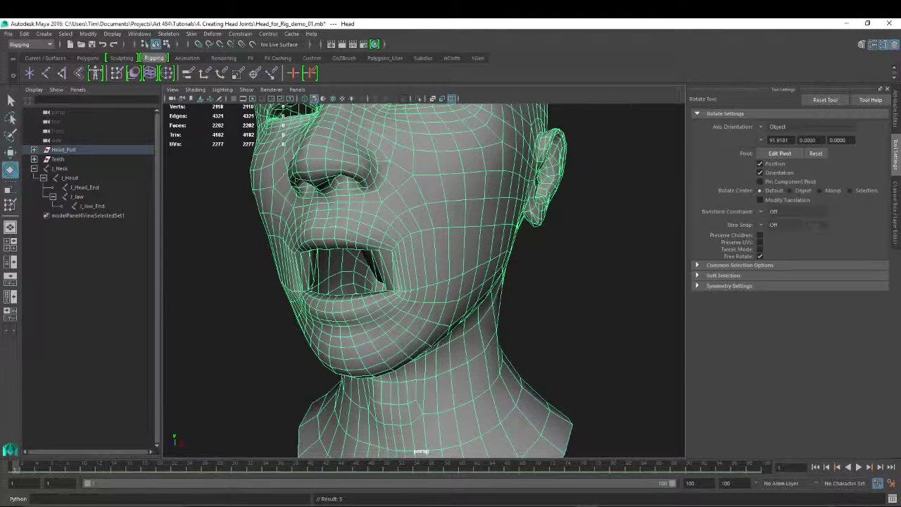
left_click(9, 204)
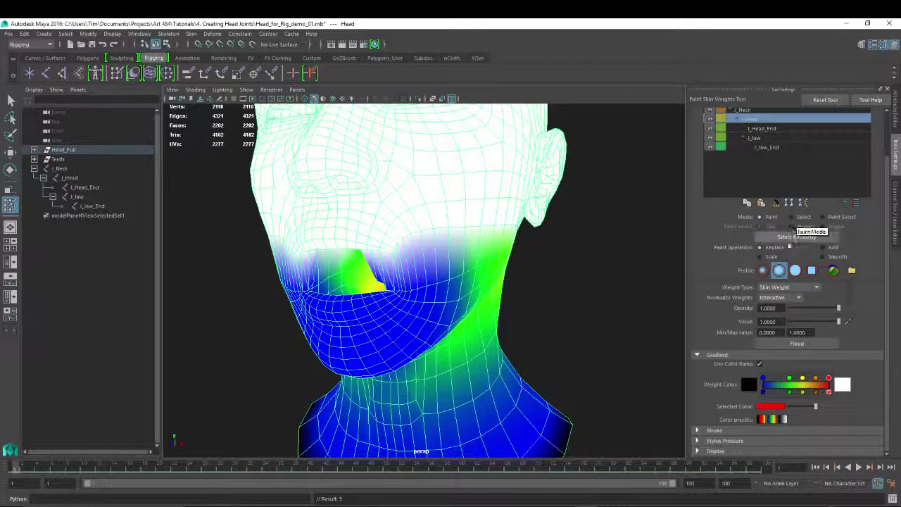
left_click(835, 258)
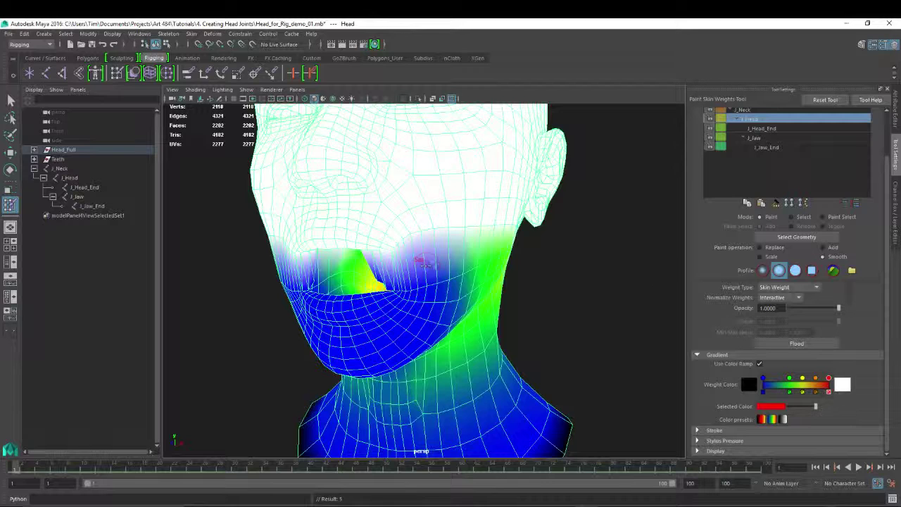
Smooth the J_Head weights around the mouth corners and across the cheeks
mouse_move(415, 270)
left_mouse_down()
mouse_move(394, 253)
mouse_move(404, 275)
mouse_move(401, 300)
mouse_move(408, 271)
mouse_move(430, 281)
mouse_move(443, 271)
mouse_move(399, 263)
left_mouse_up()
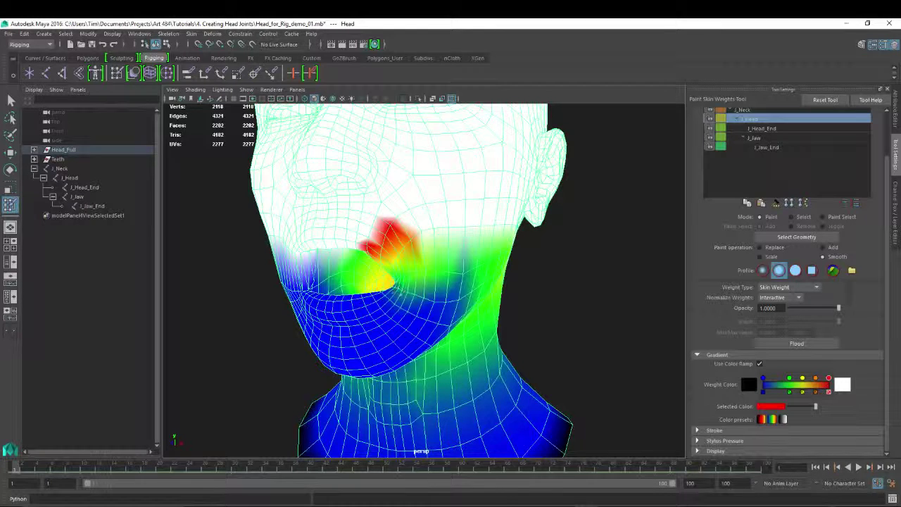
mouse_move(454, 270)
left_mouse_down()
mouse_move(433, 259)
mouse_move(534, 255)
mouse_move(531, 239)
mouse_move(533, 254)
mouse_move(463, 237)
mouse_move(447, 247)
mouse_move(555, 227)
mouse_move(556, 237)
mouse_move(476, 243)
left_mouse_up()
mouse_move(422, 201)
left_mouse_down()
mouse_move(397, 211)
mouse_move(398, 263)
mouse_move(438, 270)
left_mouse_up()
mouse_move(363, 236)
left_mouse_down()
mouse_move(338, 242)
mouse_move(345, 239)
left_mouse_up()
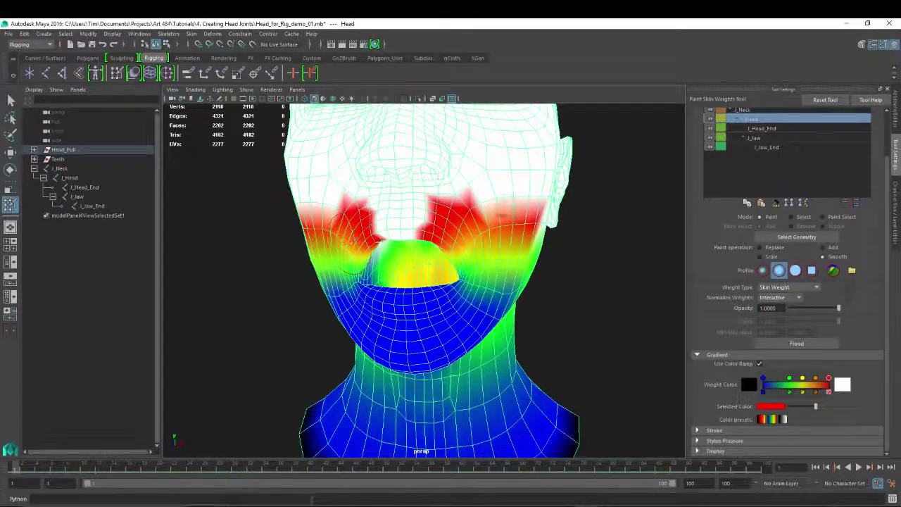
Even out the J_Head weight falloff on both cheeks with further smoothing strokes and compare the two sides
mouse_move(489, 250)
left_mouse_down("alt")
mouse_move(489, 303)
mouse_move(362, 264)
mouse_move(485, 218)
mouse_move(458, 211)
mouse_move(477, 232)
left_mouse_up("alt")
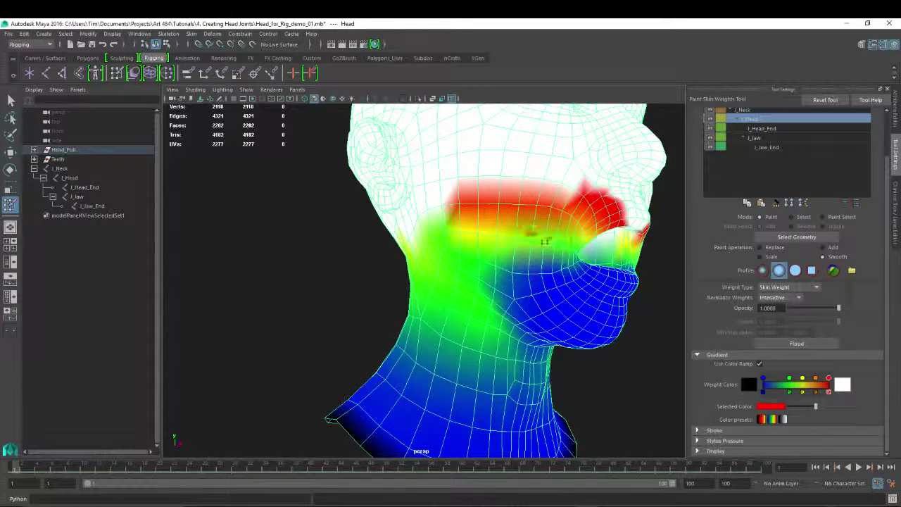
mouse_move(533, 246)
left_mouse_down("alt")
mouse_move(427, 243)
mouse_move(480, 245)
left_mouse_up("alt")
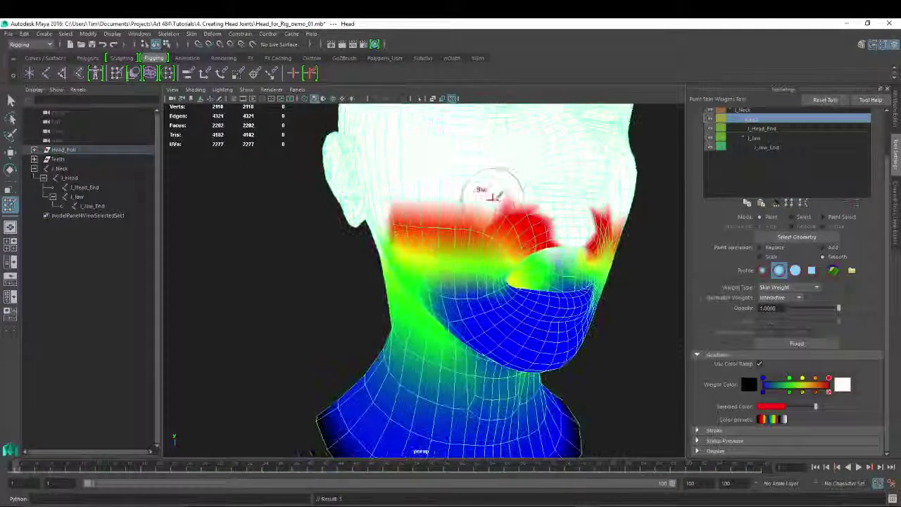
left_click_drag(582, 305, 536, 300, "alt")
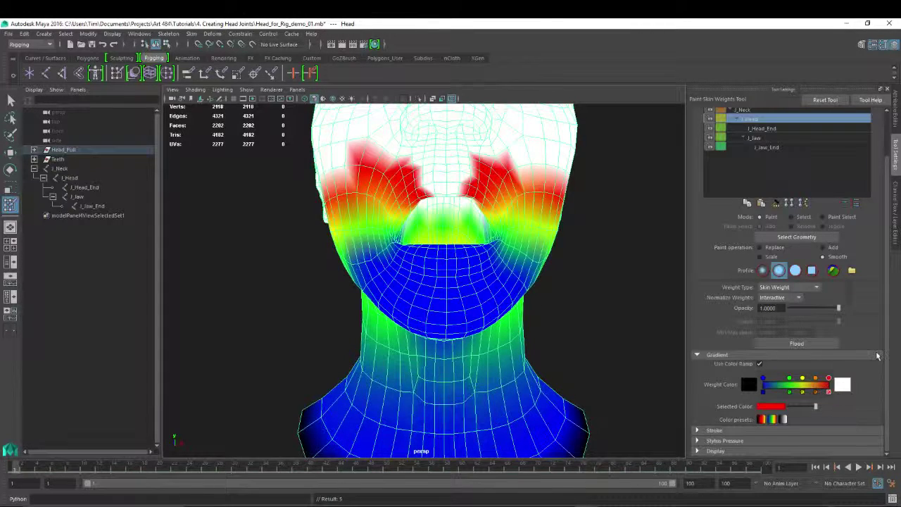
right_click_drag(440, 305, 464, 153, "alt")
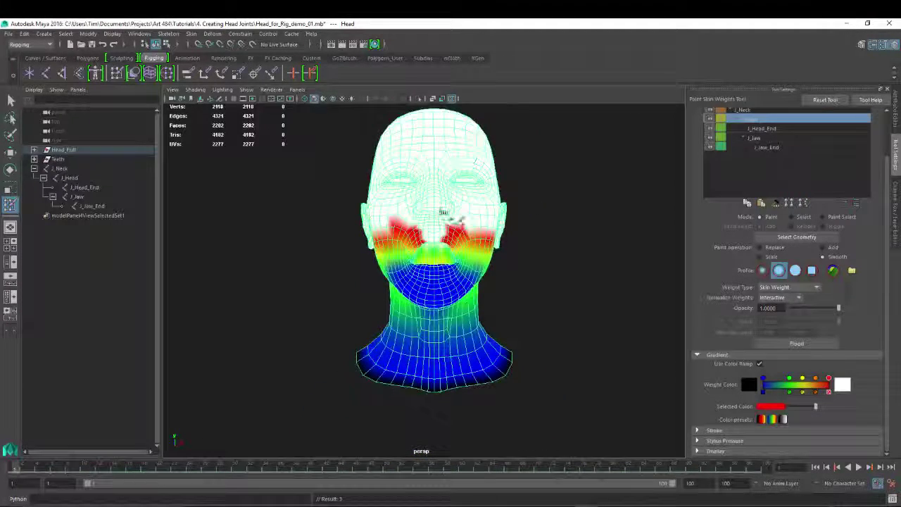
right_click_drag(466, 252, 538, 215, "alt")
left_click_drag(513, 194, 522, 217)
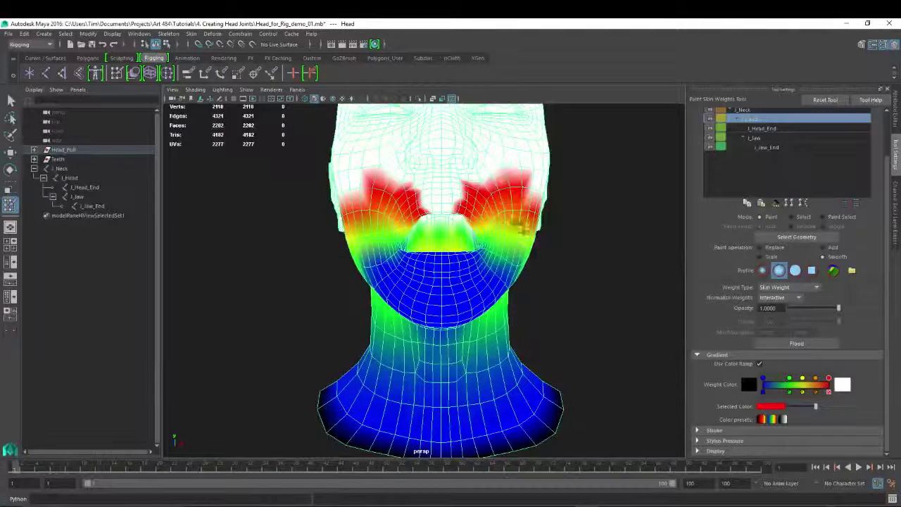
scroll(452, 337, "down", 5)
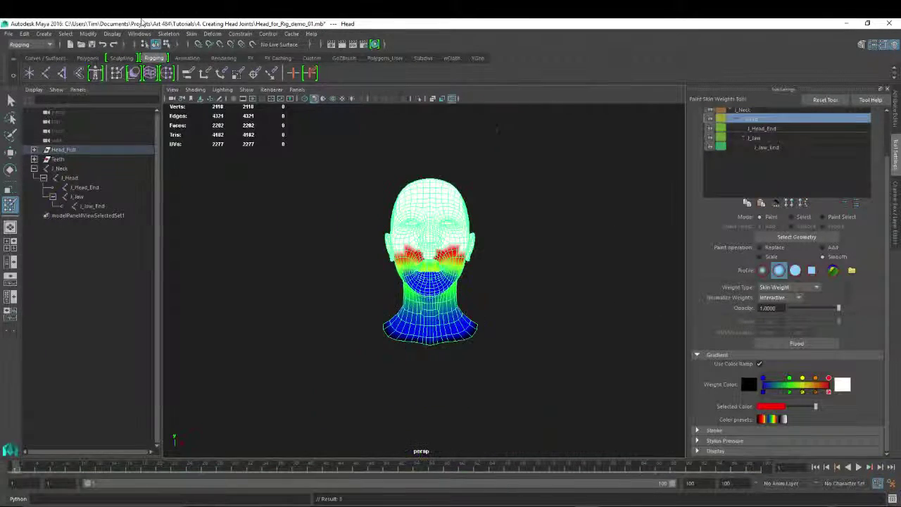
left_click(212, 34)
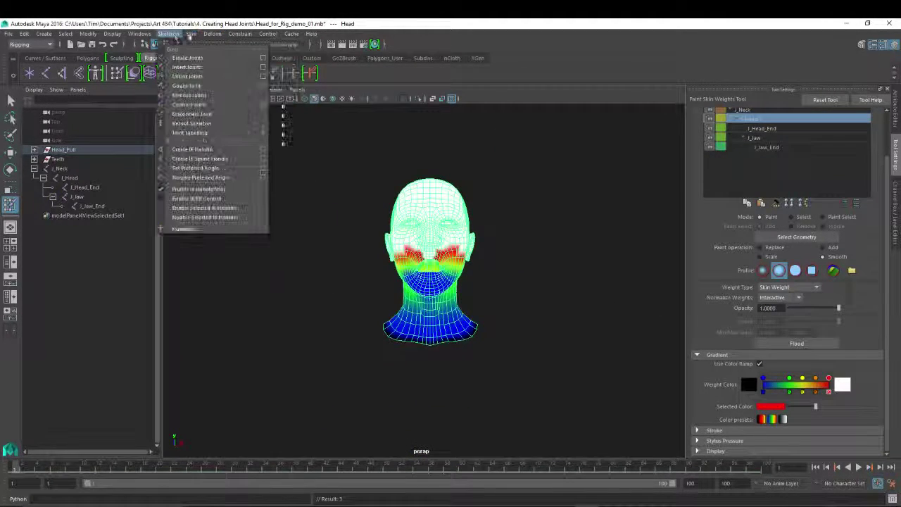
mouse_move(192, 36)
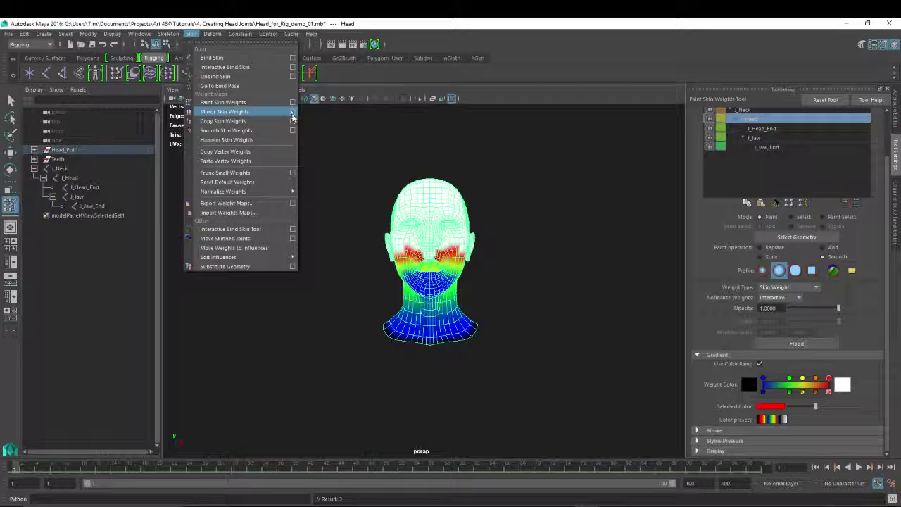
left_click(388, 205)
Leave weight painting for the Move tool and examine the shaded head's mouth, cheek and jawline deformation from the front and side
left_click_drag(388, 206, 338, 210, "alt")
right_click_drag(337, 210, 566, 233, "alt")
key("w")
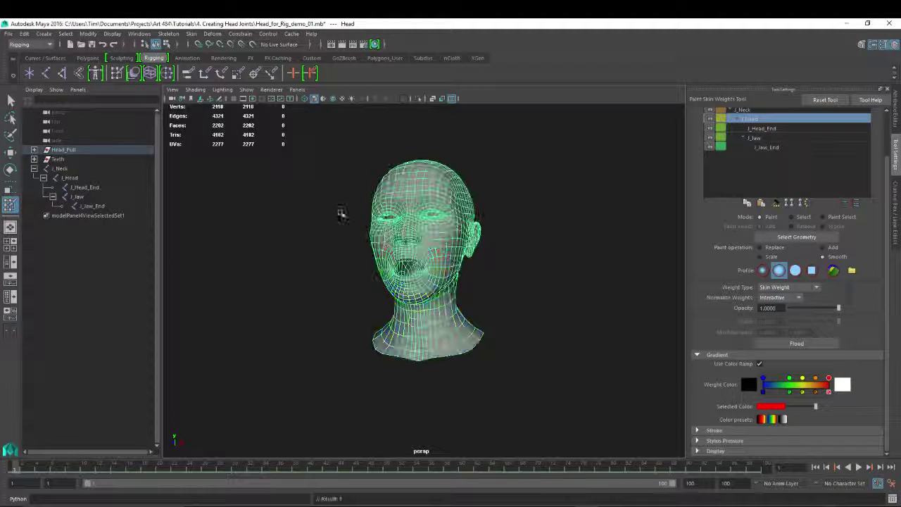
left_click_drag(342, 213, 239, 225, "alt")
right_click_drag(239, 225, 389, 206, "alt")
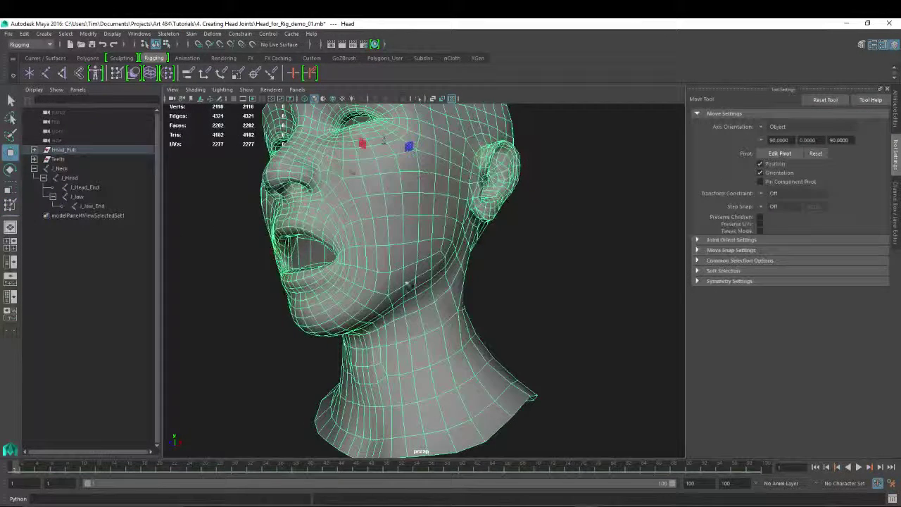
key("5")
right_click_drag(174, 266, 411, 242, "alt")
mouse_move(544, 261)
left_mouse_down("alt")
mouse_move(340, 301)
mouse_move(466, 302)
mouse_move(565, 264)
left_mouse_up("alt")
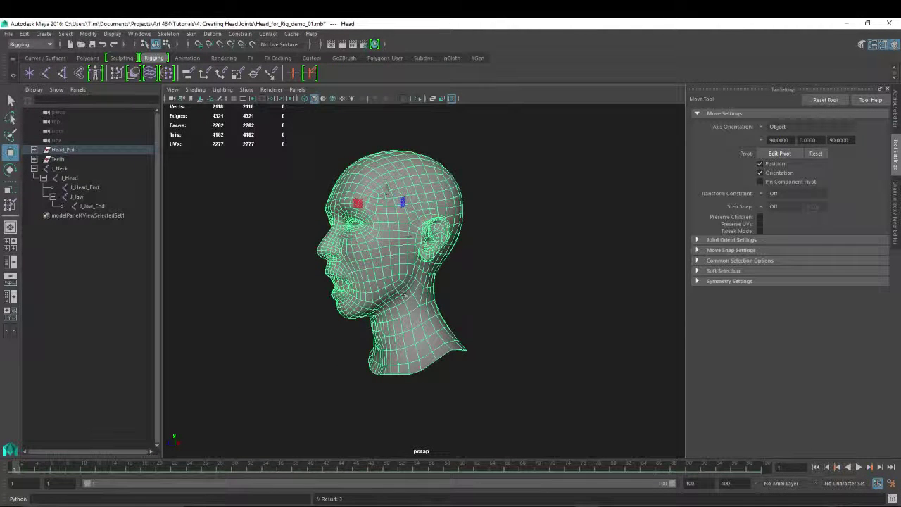
left_click_drag(447, 301, 393, 311, "alt")
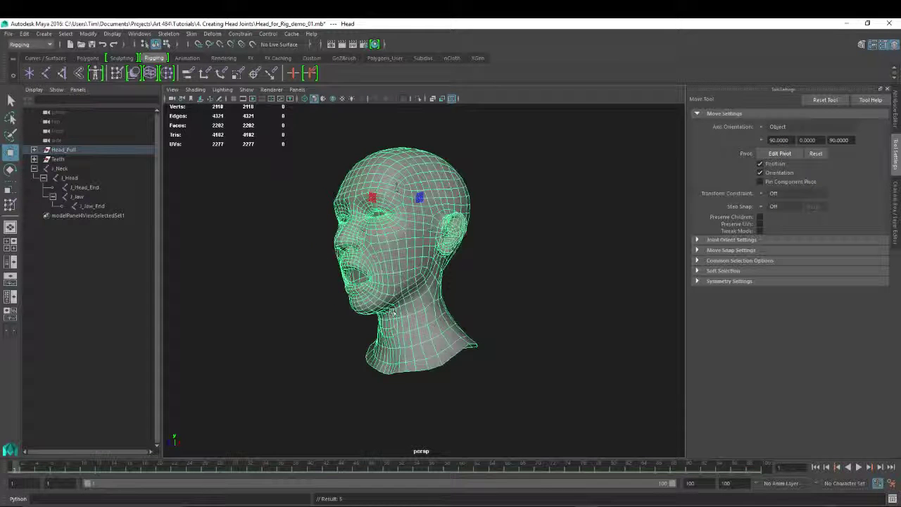
Rotate J_Jaw slightly to test the mouth opening and check the jaw and cheek deformation from several angles
left_click(78, 197)
key("e")
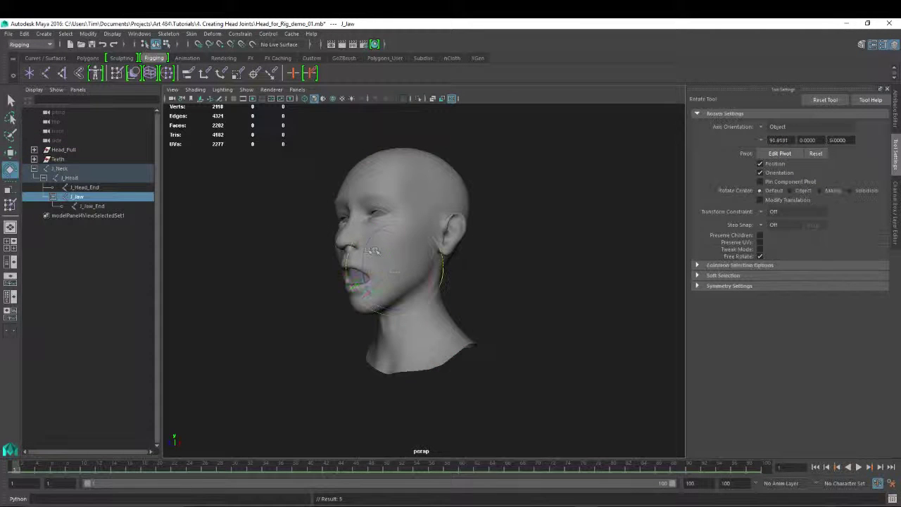
mouse_move(367, 247)
left_mouse_down()
mouse_move(360, 243)
mouse_move(365, 256)
left_mouse_up()
right_click_drag(304, 243, 386, 271, "alt")
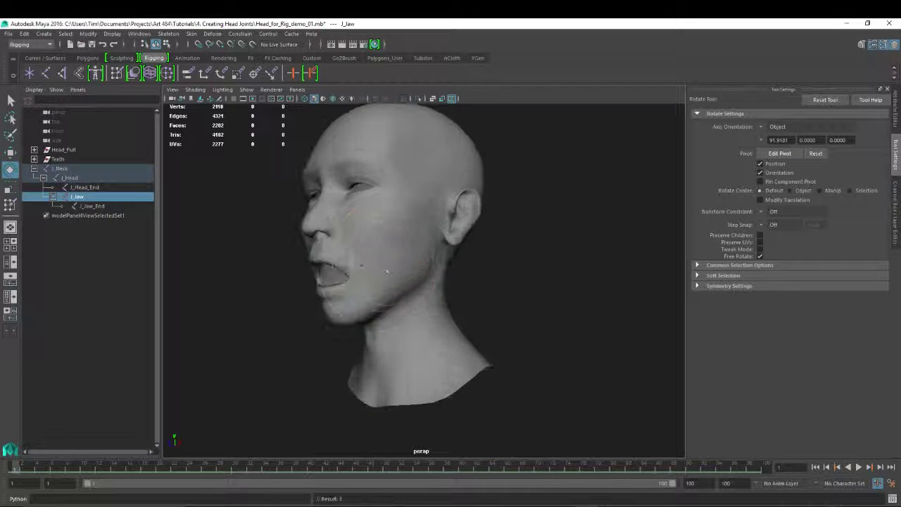
left_click_drag(386, 271, 453, 227, "alt")
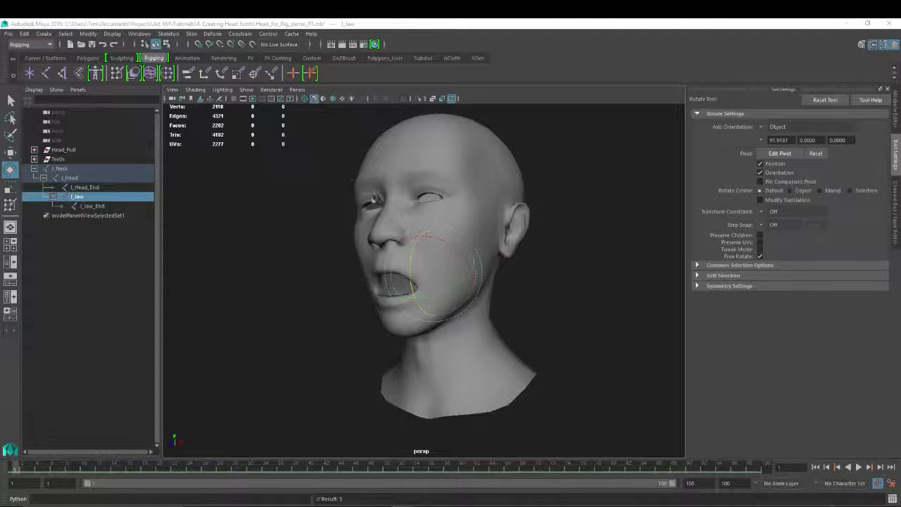
right_click_drag(567, 262, 455, 230, "alt")
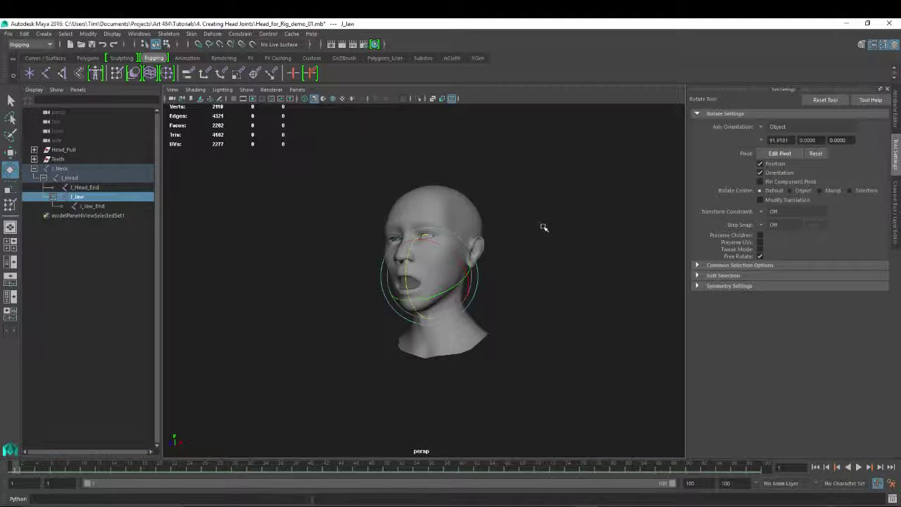
left_click_drag(543, 227, 481, 235, "alt")
left_click_drag(303, 319, 352, 317, "alt")
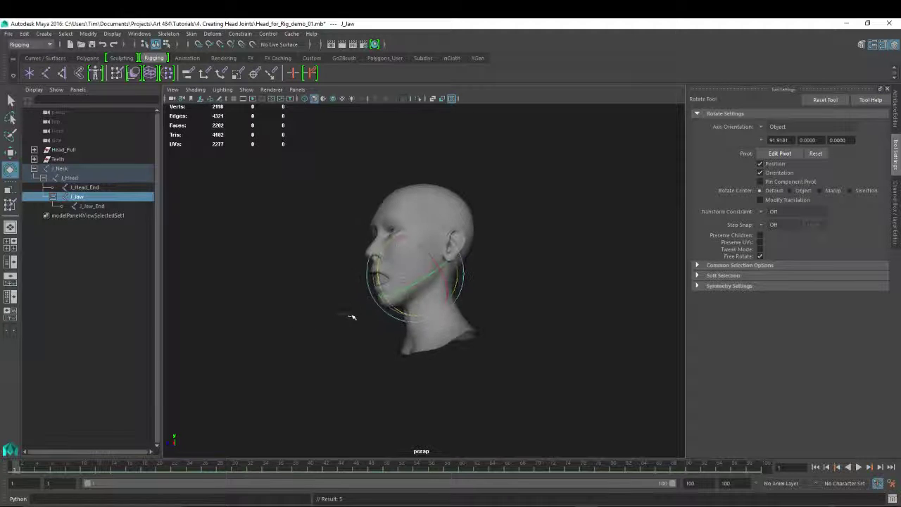